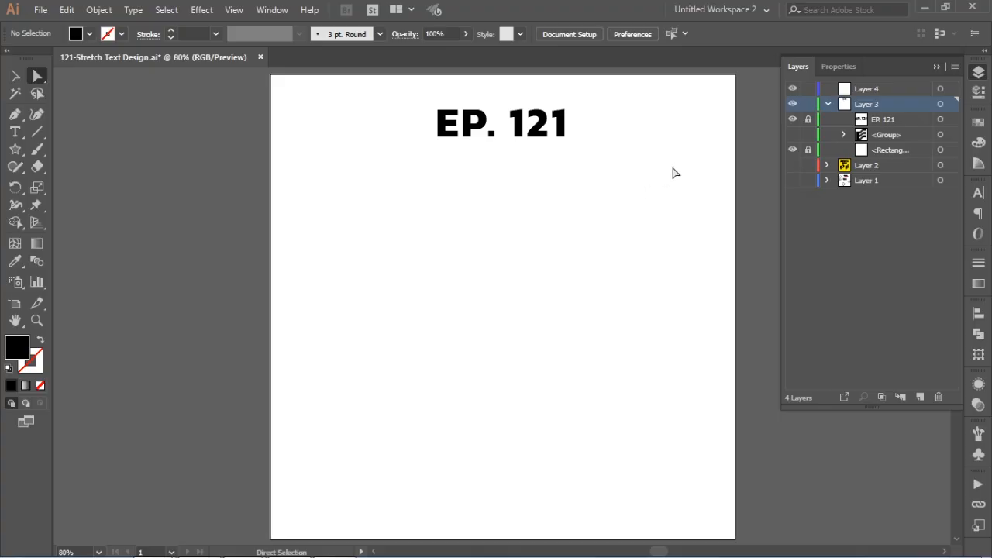
Step: Show the stretched E group in Layer 3 and move its three right arm ends farther up and to the right
{"action": "left_click", "coordinate": [792, 135]}
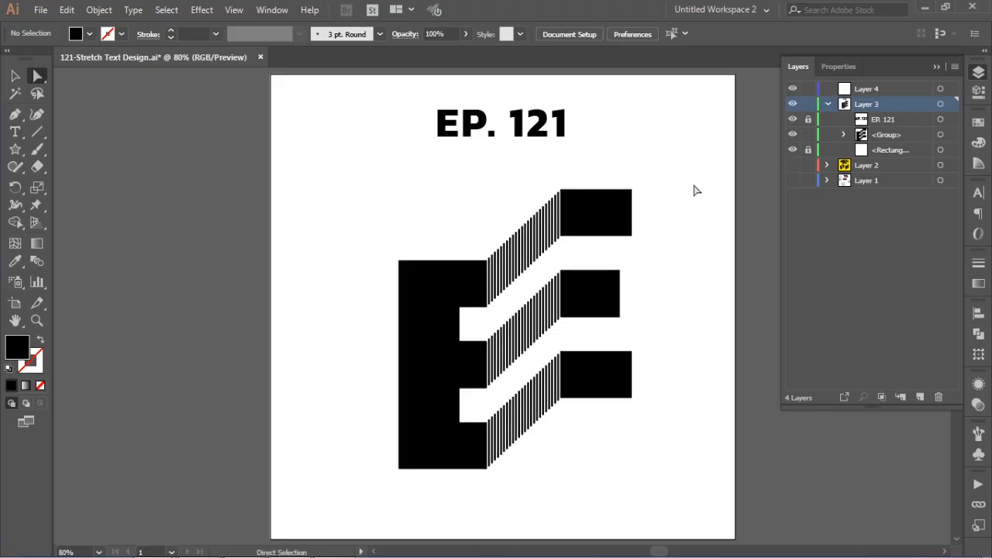
{"action": "left_click_drag", "start_coordinate": [676, 161], "coordinate": [527, 443]}
{"action": "left_click_drag", "start_coordinate": [589, 307], "coordinate": [584, 430]}
{"action": "left_click_drag", "start_coordinate": [605, 352], "coordinate": [619, 202]}
{"action": "left_click", "coordinate": [702, 230]}
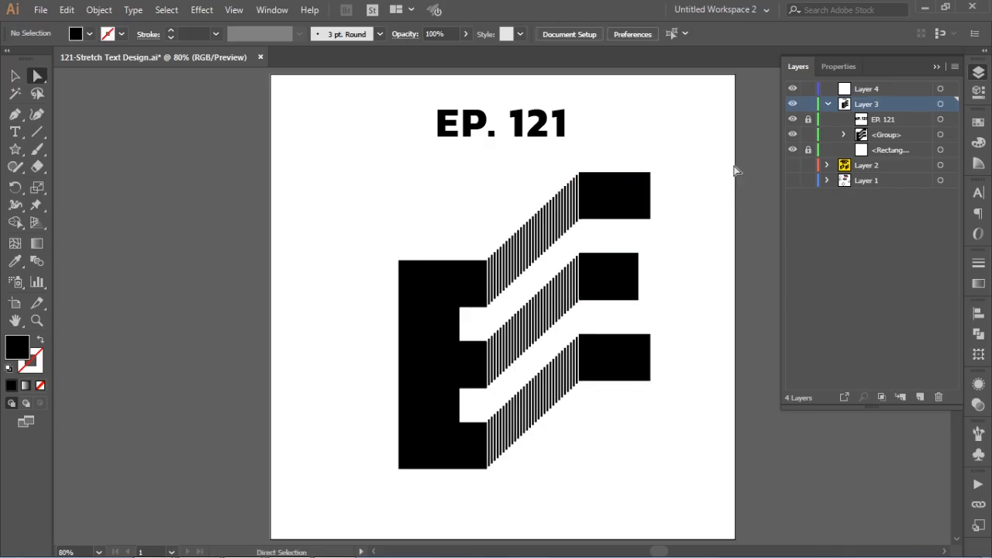
Step: Collapse and hide Layer 3, and add the letter "E" as point text on Layer 4
{"action": "left_click", "coordinate": [828, 103]}
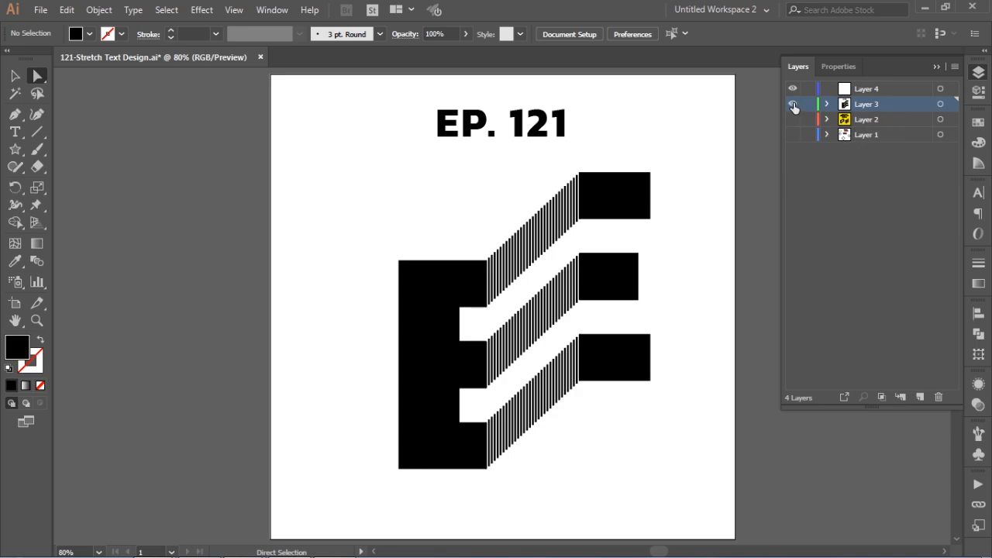
{"action": "left_click", "coordinate": [792, 104]}
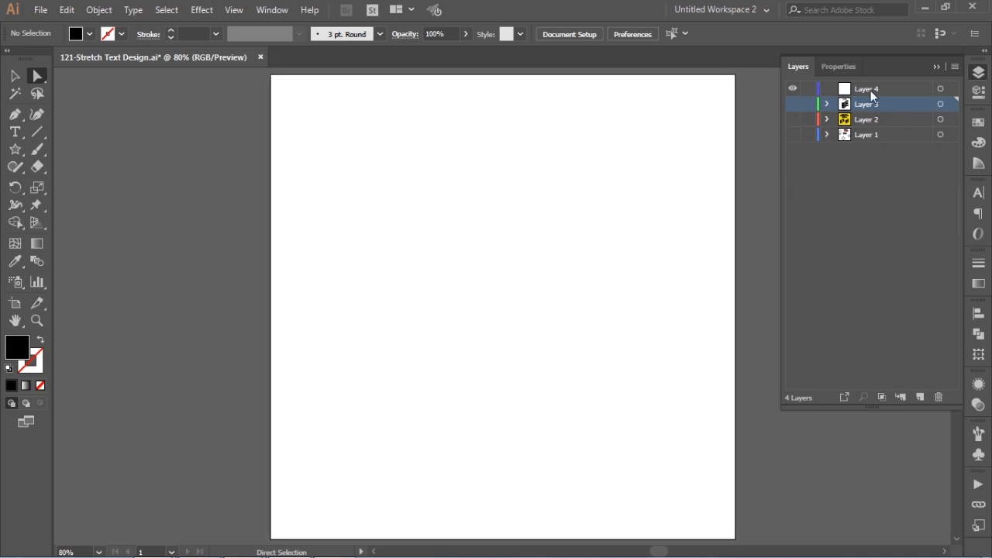
{"action": "left_click", "coordinate": [14, 133]}
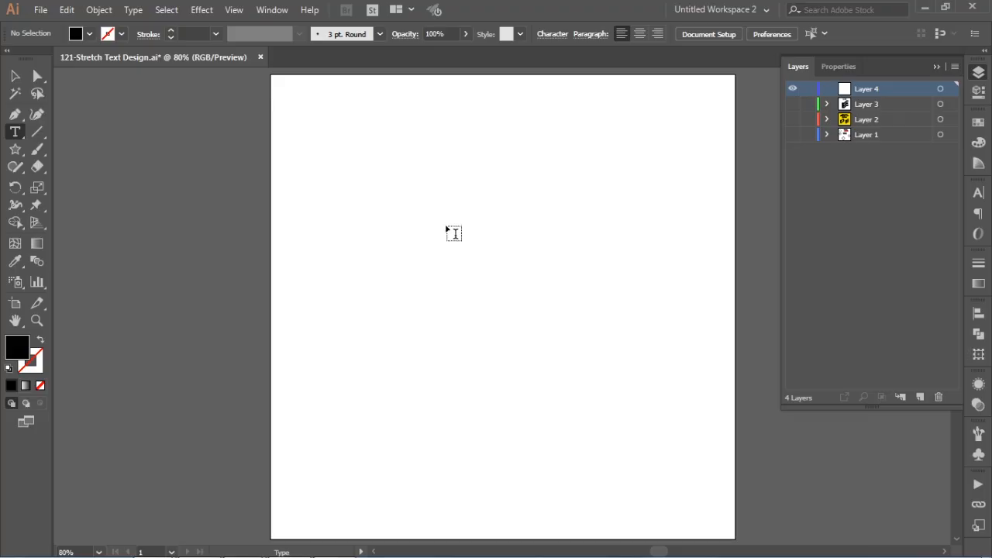
{"action": "left_click", "coordinate": [469, 241]}
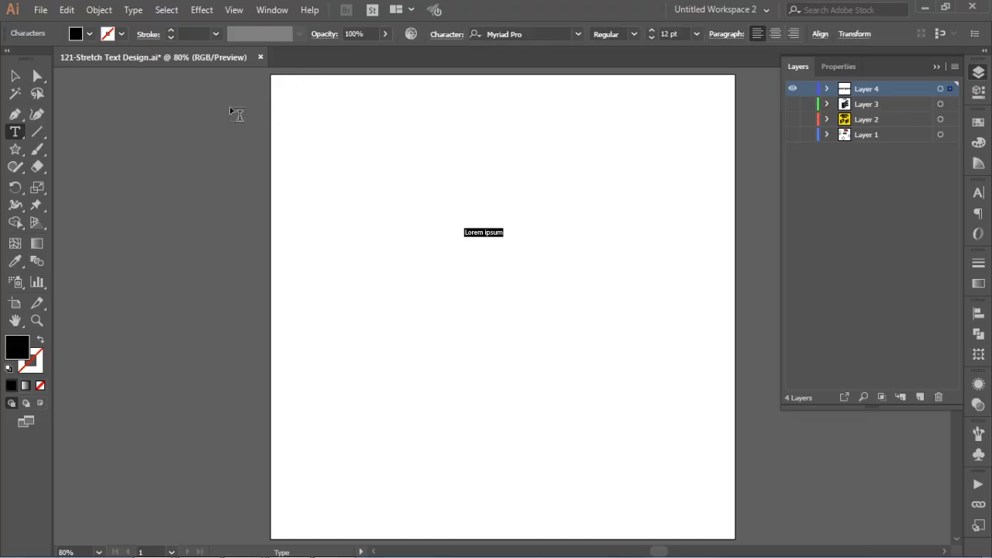
{"action": "left_click", "coordinate": [16, 78]}
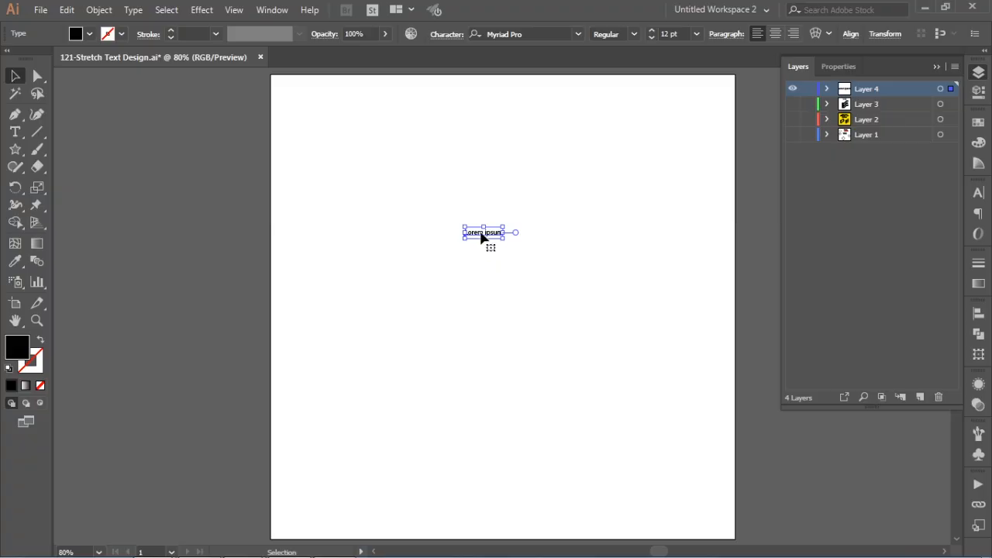
{"action": "key", "text": "ctrl+space"}
{"action": "left_click_drag", "start_coordinate": [438, 215], "coordinate": [586, 278]}
{"action": "double_click", "coordinate": [393, 213]}
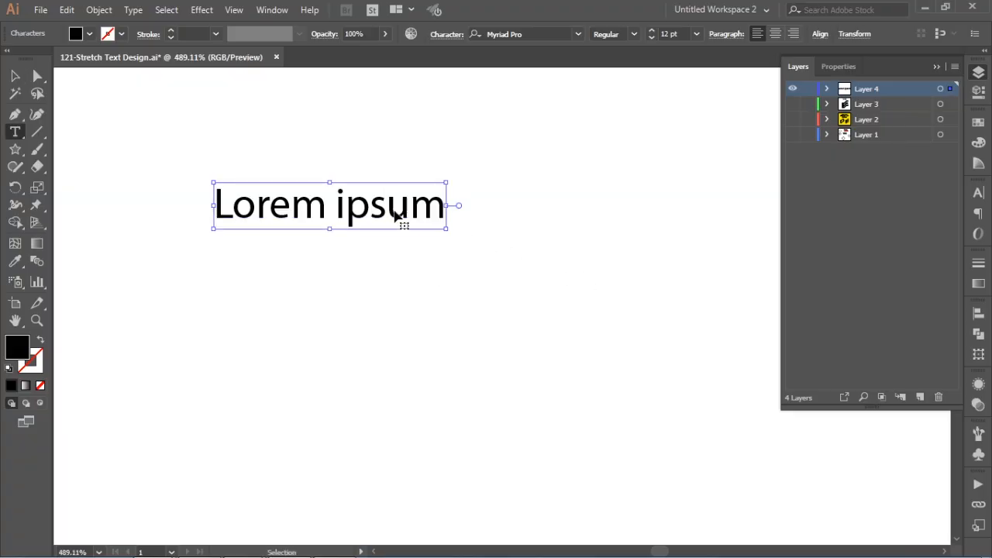
{"action": "key", "text": "ctrl+a"}
{"action": "type", "text": "E"}
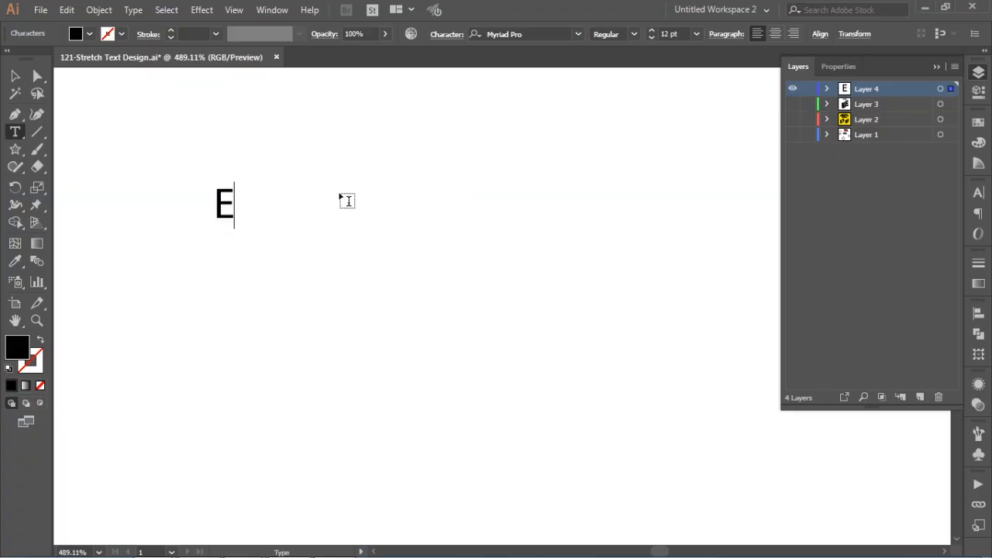
{"action": "key", "text": "Escape"}
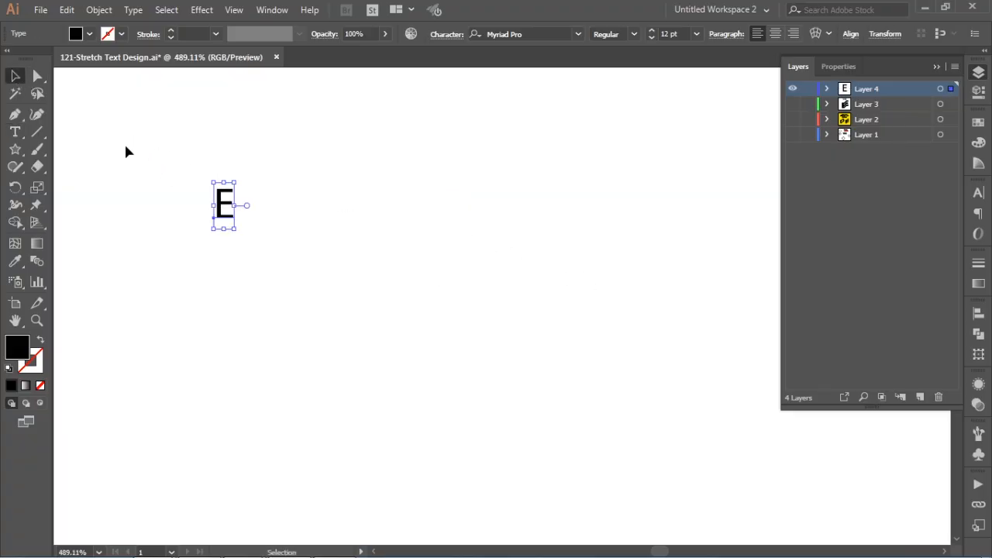
Step: Set the letter E's font style to Black and scale it up proportionally to about 72.5 pt
{"action": "left_click", "coordinate": [634, 34]}
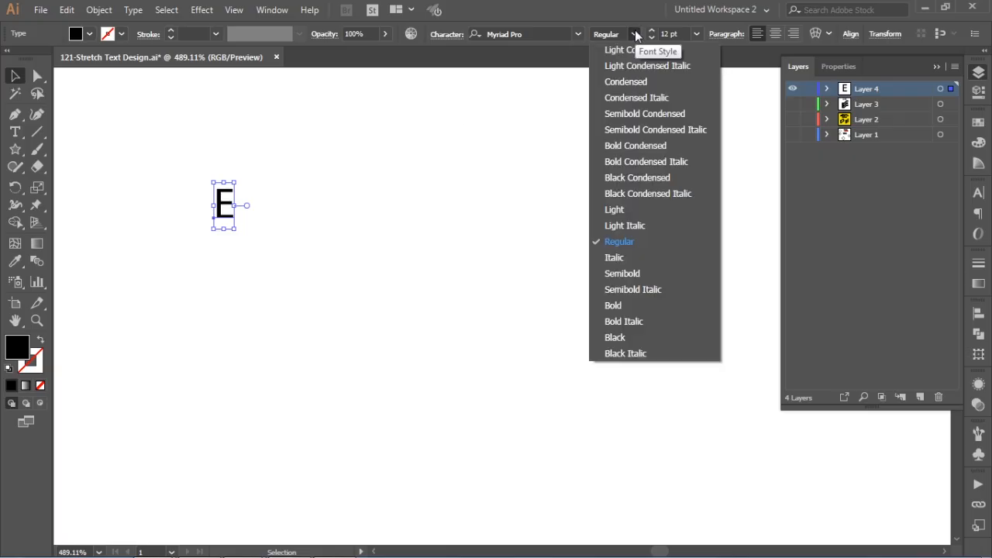
{"action": "left_click", "coordinate": [625, 337]}
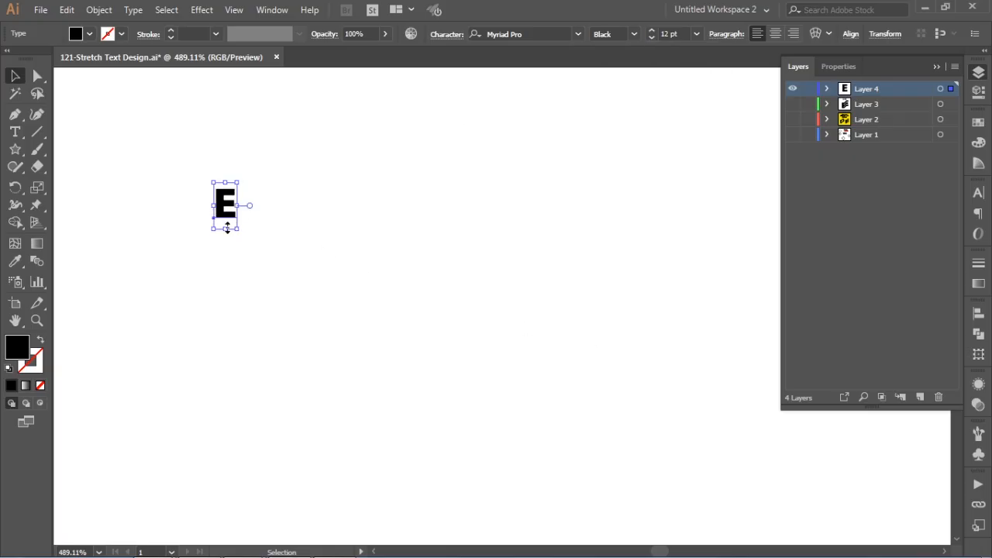
{"action": "left_click_drag", "start_coordinate": [238, 230], "coordinate": [508, 392]}
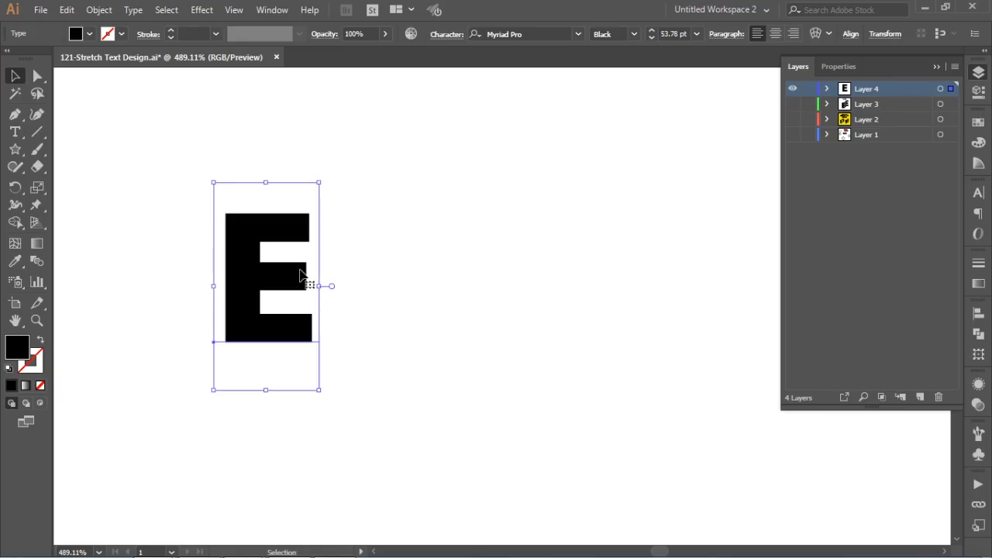
{"action": "left_click_drag", "start_coordinate": [268, 276], "coordinate": [454, 279]}
{"action": "left_click", "coordinate": [977, 72]}
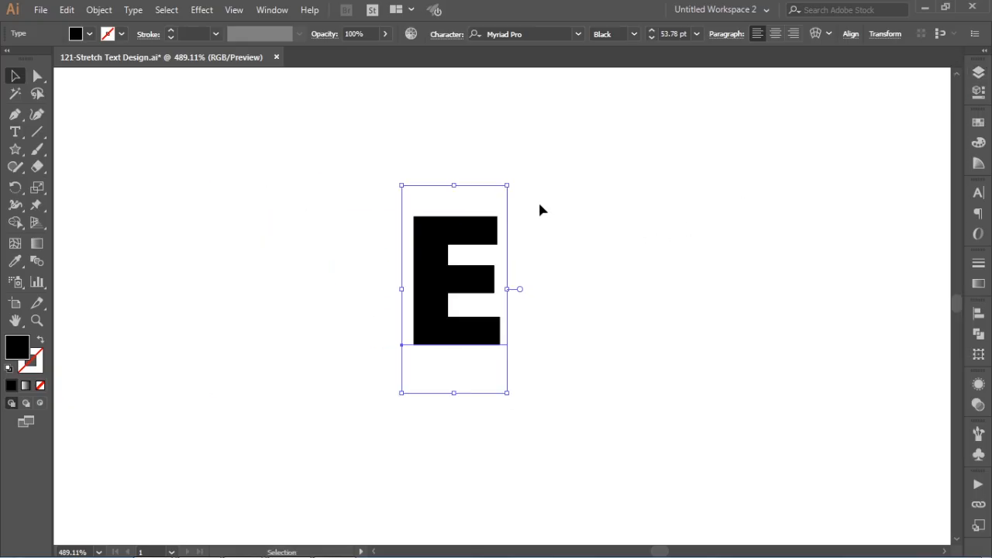
{"action": "left_click_drag", "start_coordinate": [508, 185], "coordinate": [559, 146]}
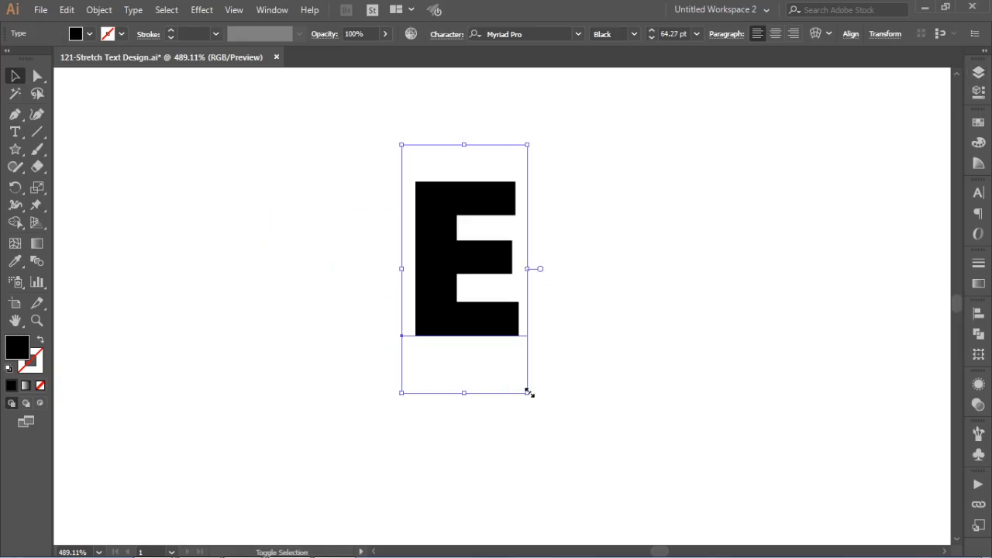
{"action": "left_click_drag", "start_coordinate": [528, 393], "coordinate": [545, 425]}
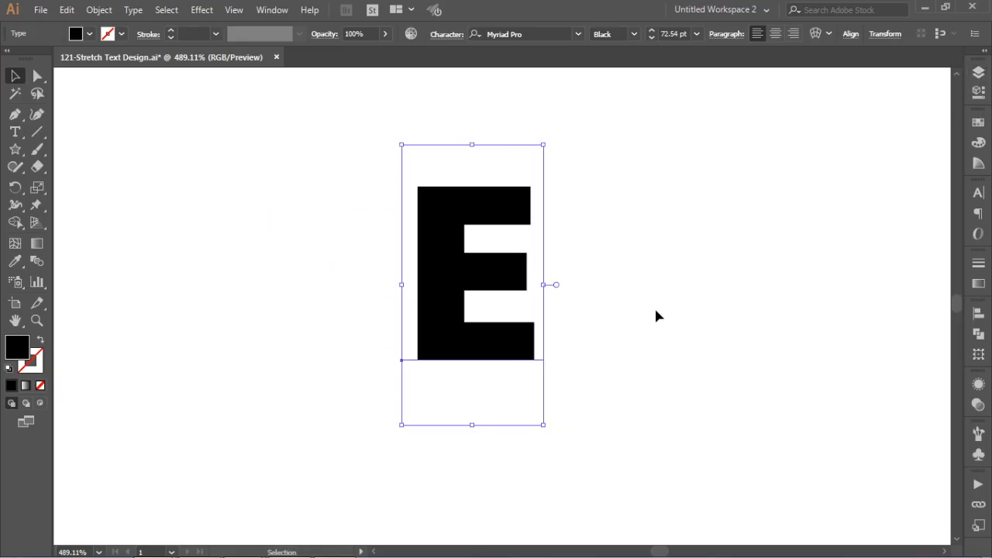
Step: Convert the letter E to outlines and cut it with the Knife in a straight vertical line through all three arms
{"action": "right_click", "coordinate": [461, 283]}
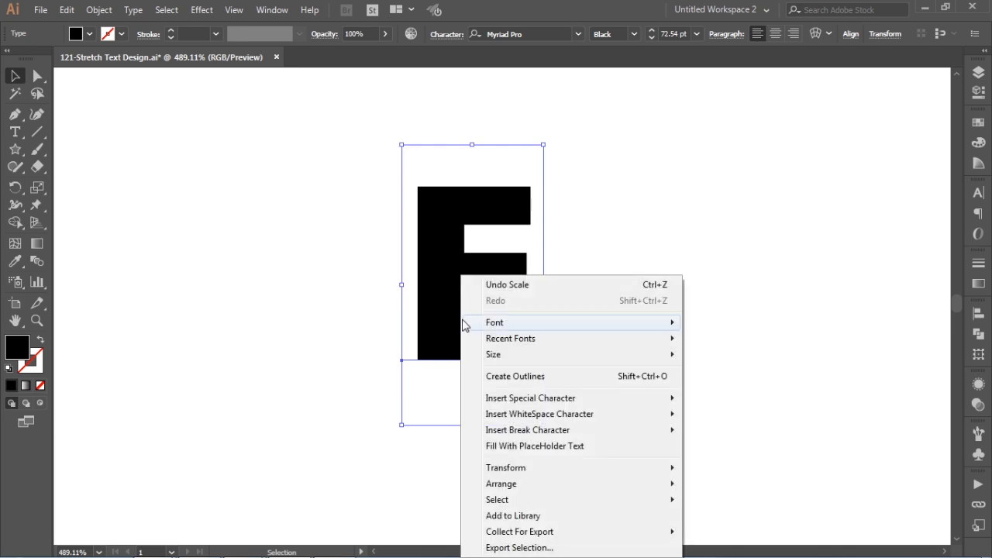
{"action": "left_click", "coordinate": [510, 378]}
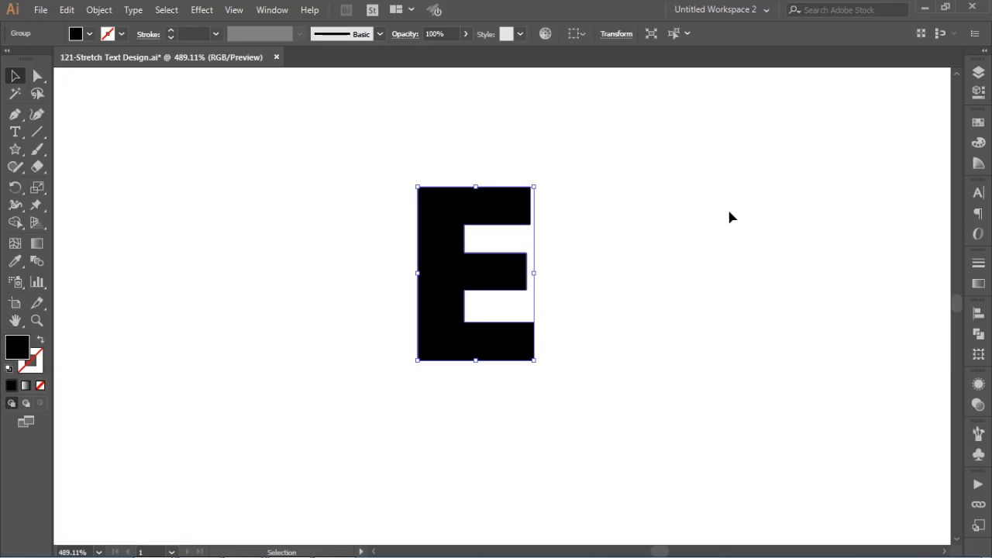
{"action": "left_click", "coordinate": [40, 170]}
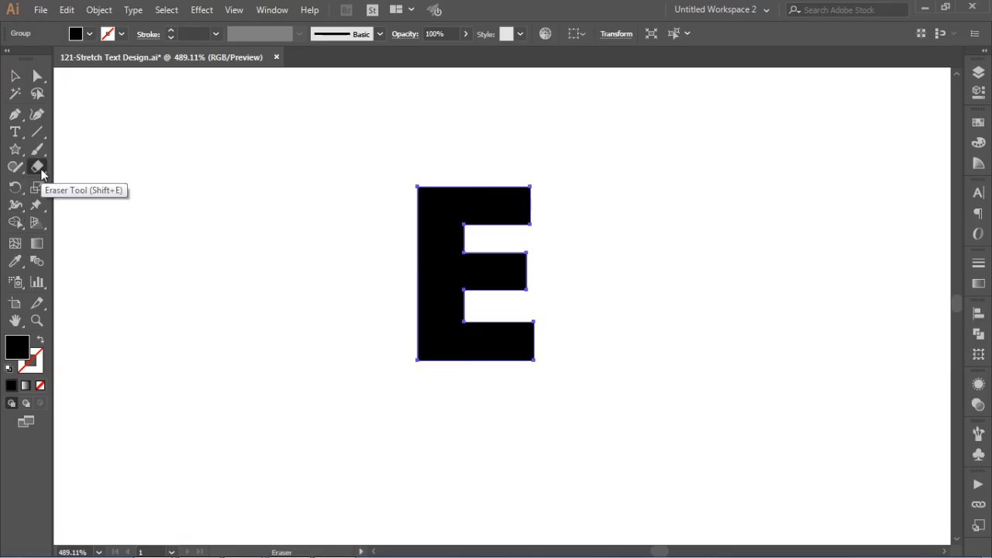
{"action": "left_click", "coordinate": [41, 169]}
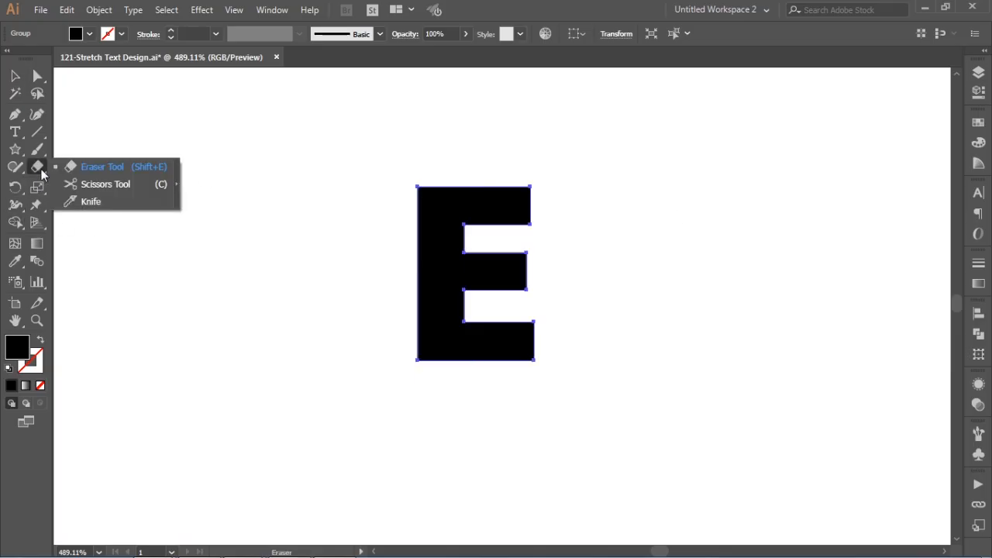
{"action": "left_click", "coordinate": [88, 202]}
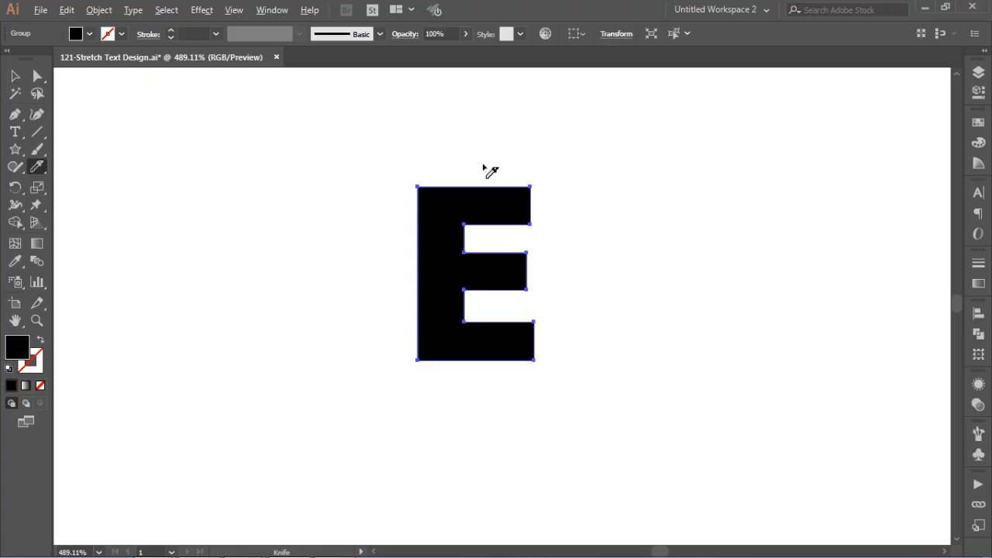
{"action": "mouse_move", "coordinate": [485, 154]}
{"action": "left_mouse_down"}
{"action": "mouse_move", "coordinate": [494, 321]}
{"action": "mouse_move", "coordinate": [493, 377]}
{"action": "left_mouse_up"}
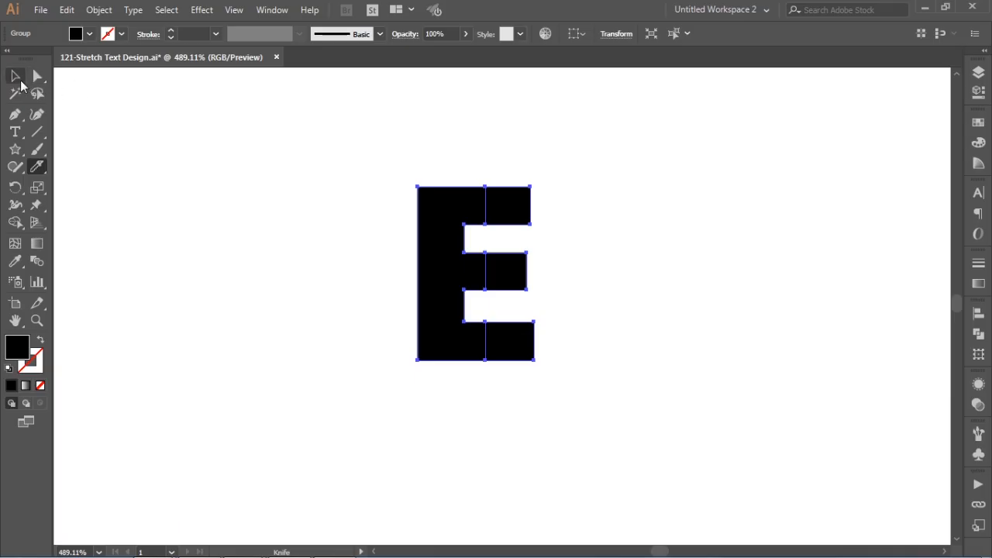
Step: Ungroup the cut E and move its three right arm pieces horizontally away to leave a gap
{"action": "left_click", "coordinate": [15, 76]}
{"action": "left_click_drag", "start_coordinate": [582, 150], "coordinate": [505, 364]}
{"action": "left_click_drag", "start_coordinate": [515, 217], "coordinate": [523, 217]}
{"action": "right_click", "coordinate": [524, 217]}
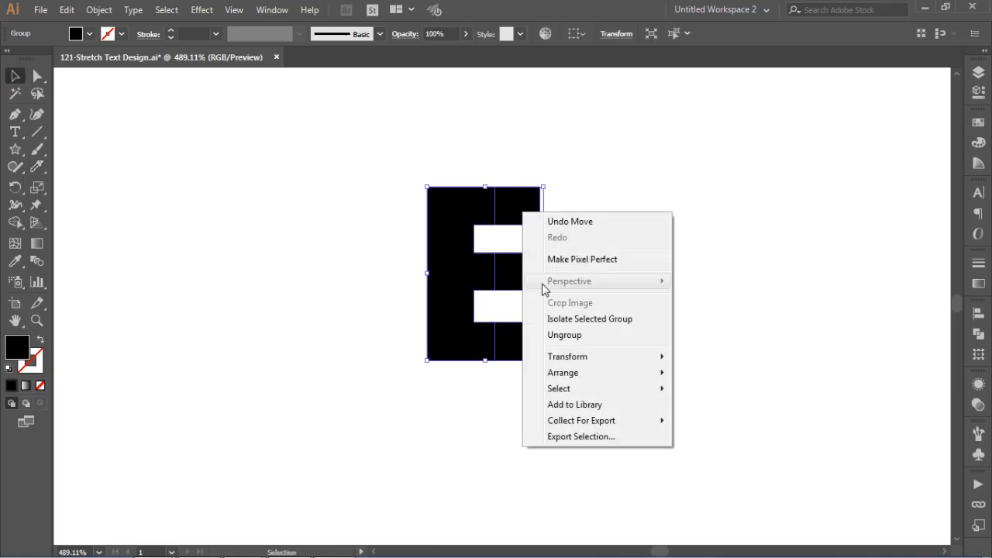
{"action": "left_click", "coordinate": [572, 335]}
{"action": "left_click", "coordinate": [575, 186]}
{"action": "left_click_drag", "start_coordinate": [581, 165], "coordinate": [517, 403]}
{"action": "left_click_drag", "start_coordinate": [507, 211], "coordinate": [593, 213]}
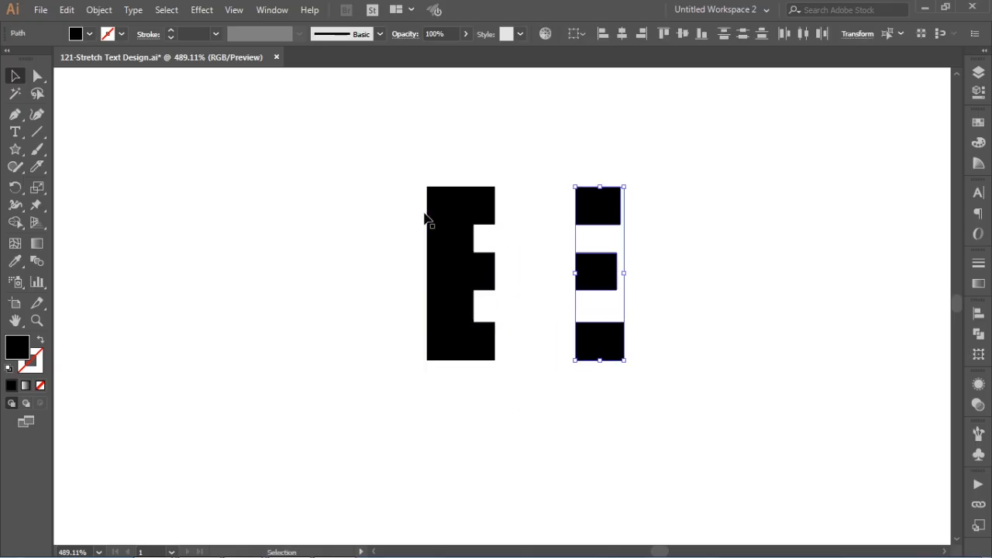
{"action": "left_click", "coordinate": [365, 295]}
Step: Draw a vertical 1 pt red line with no fill along the full right edge of the left piece's top arm
{"action": "key", "text": "ctrl+space"}
{"action": "left_click_drag", "start_coordinate": [427, 159], "coordinate": [671, 393]}
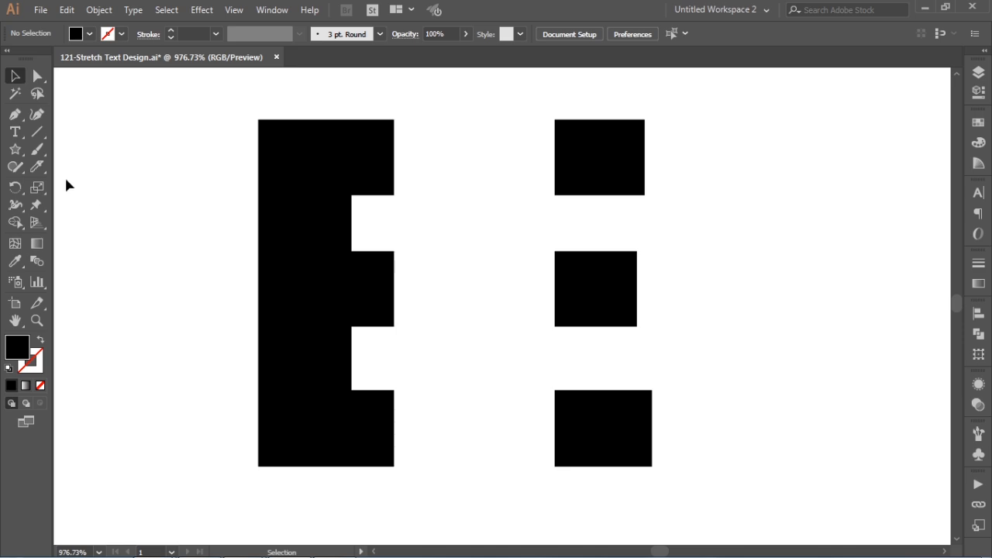
{"action": "left_click", "coordinate": [37, 132]}
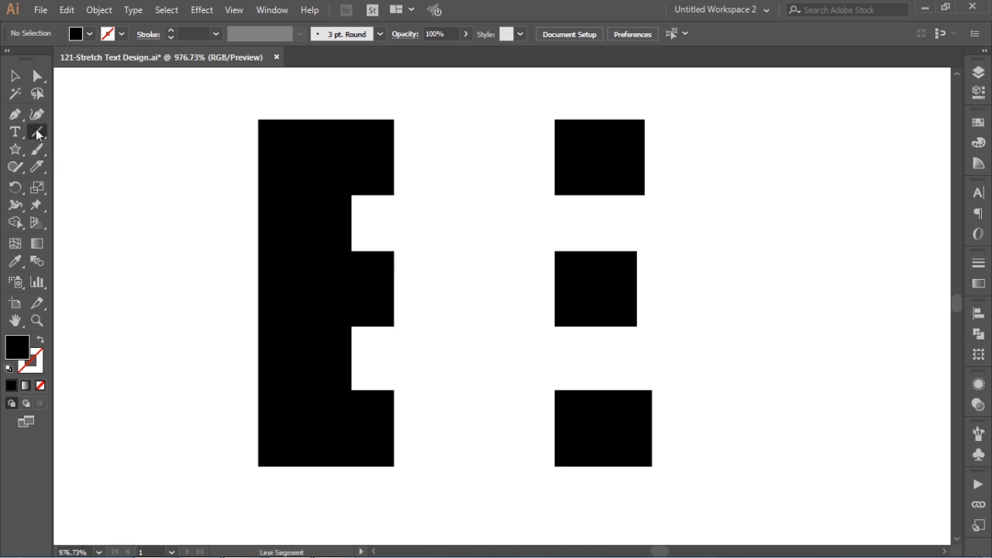
{"action": "left_click", "coordinate": [41, 340]}
{"action": "left_click_drag", "start_coordinate": [599, 158], "coordinate": [834, 169]}
{"action": "left_click", "coordinate": [839, 162]}
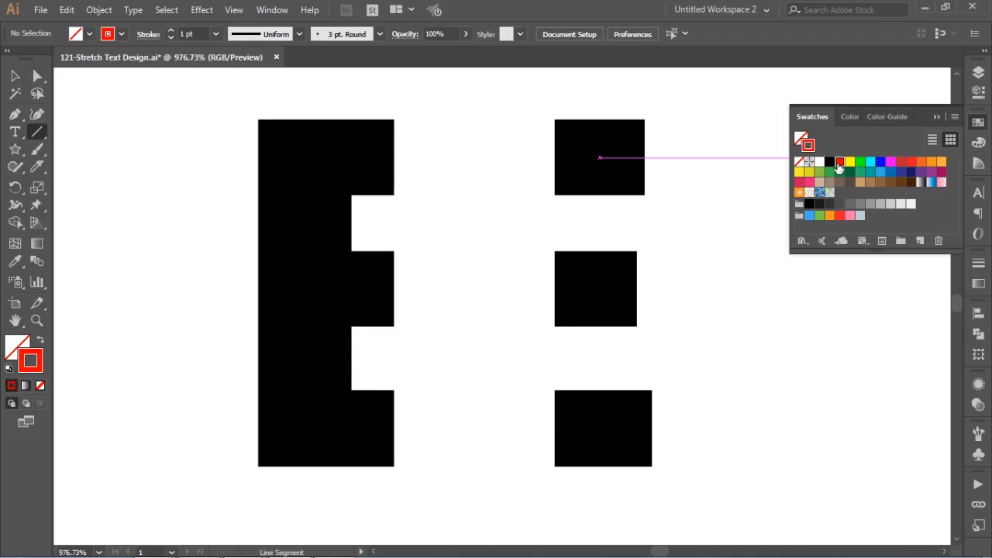
{"action": "left_click", "coordinate": [979, 124]}
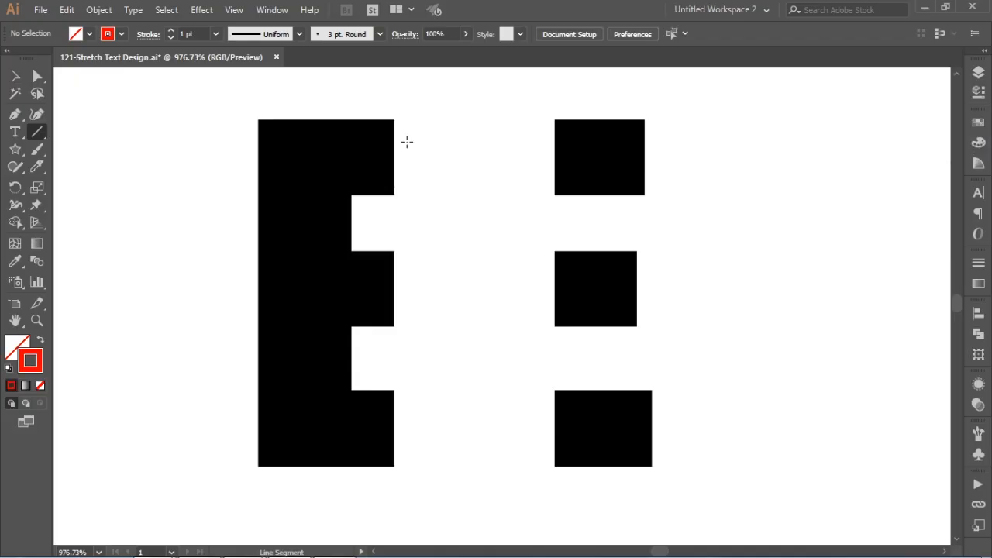
{"action": "left_click_drag", "start_coordinate": [302, 94], "coordinate": [702, 287]}
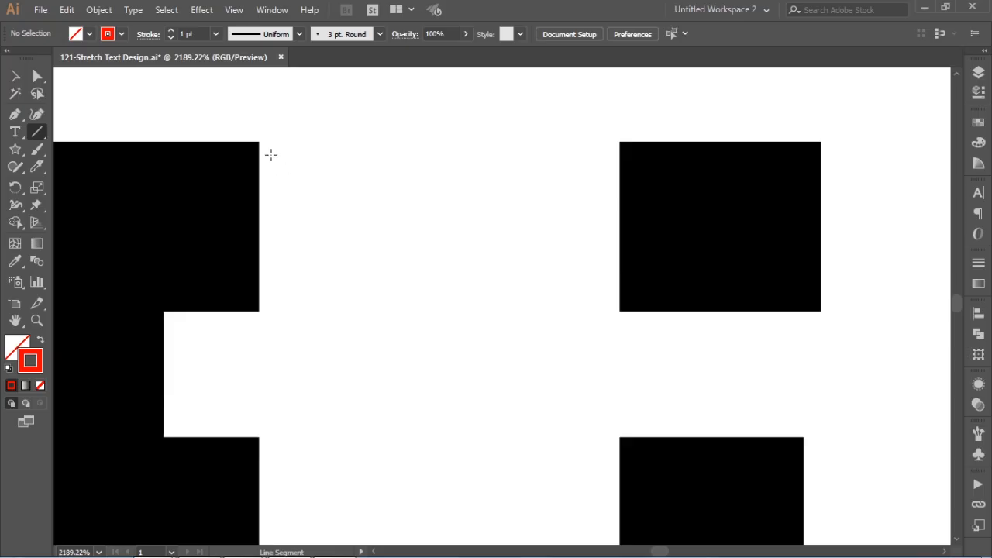
{"action": "left_click_drag", "start_coordinate": [259, 141], "coordinate": [260, 311]}
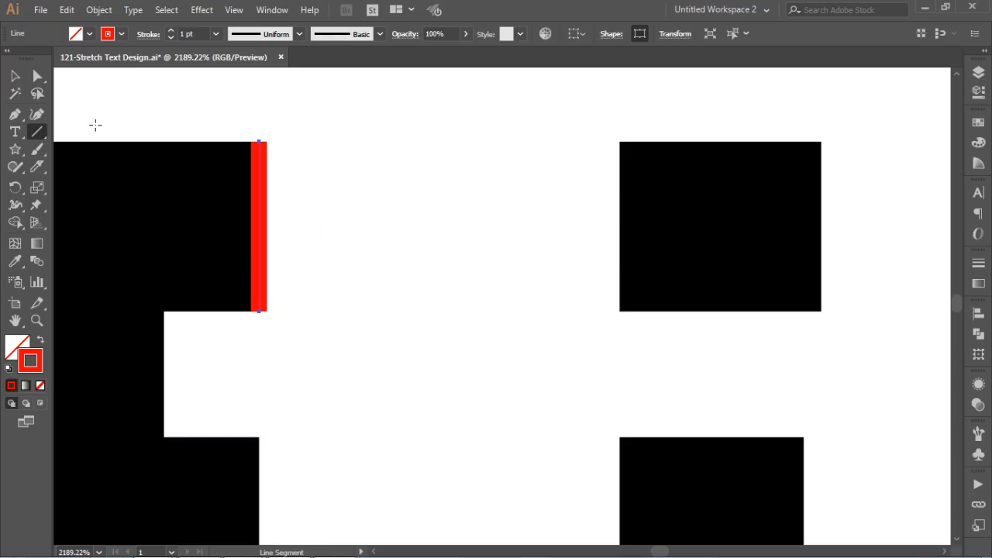
Step: Duplicate the red line horizontally onto the left edge of the detached top arm piece
{"action": "left_click", "coordinate": [15, 76]}
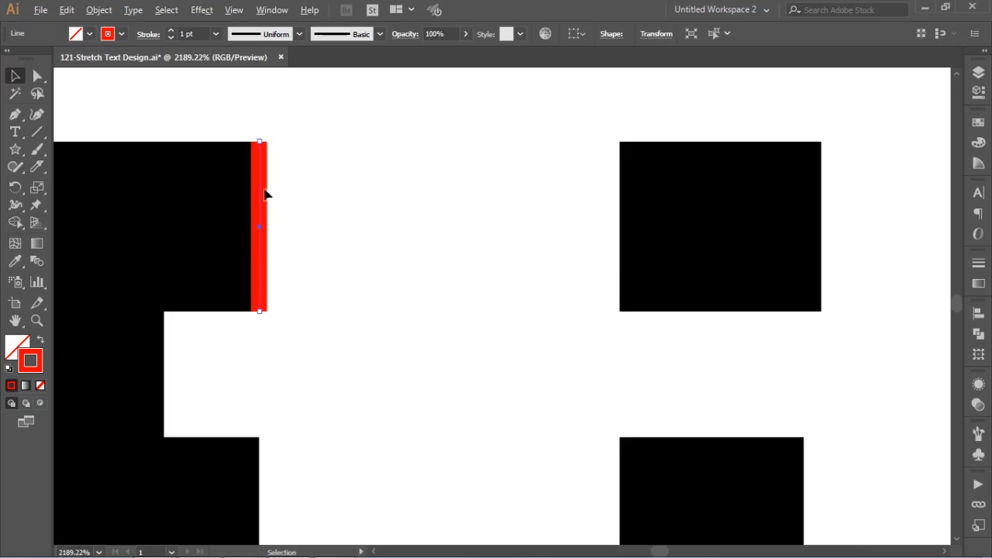
{"action": "left_click_drag", "start_coordinate": [266, 187], "coordinate": [620, 190]}
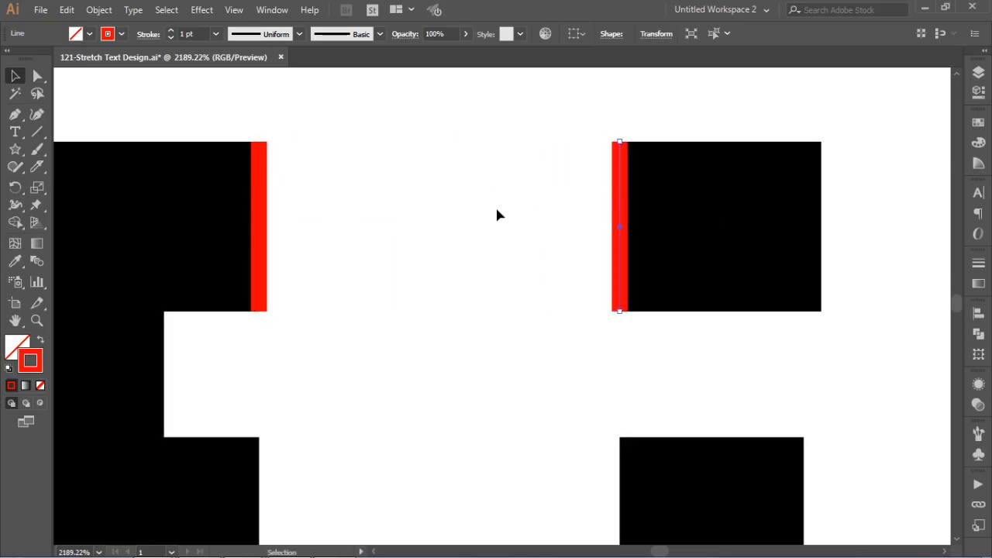
{"action": "left_click", "coordinate": [401, 221]}
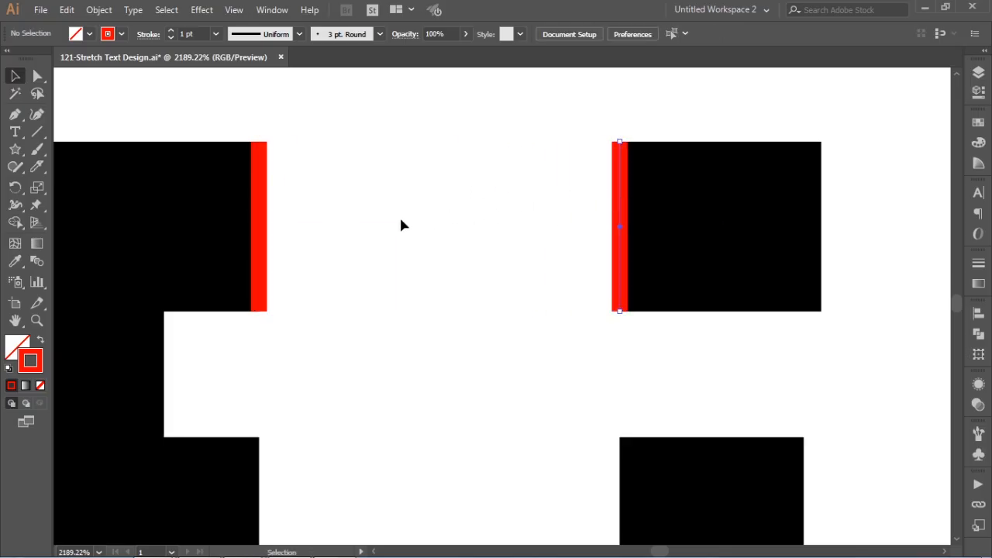
Step: Create a blend between the two red lines at either side of the top arm's gap
{"action": "left_click", "coordinate": [262, 195]}
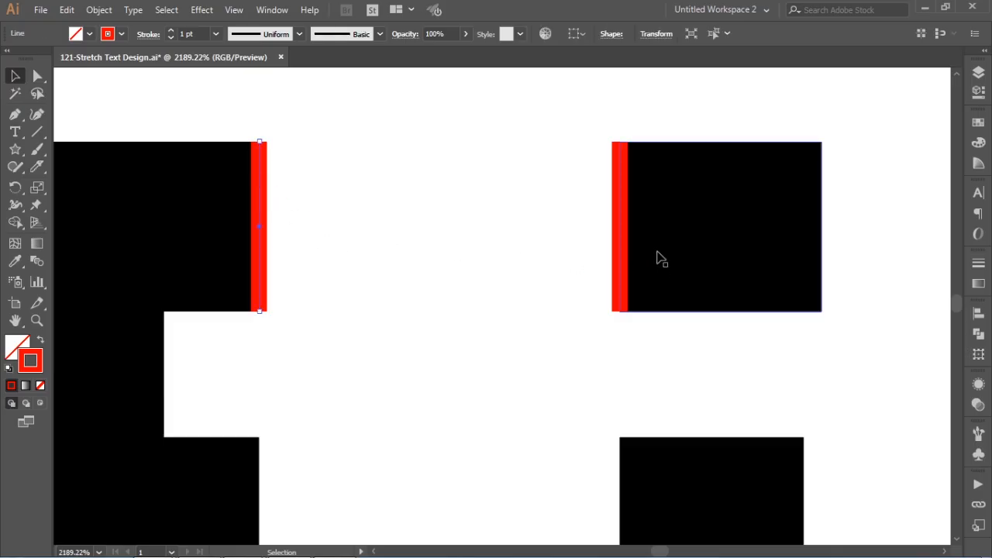
{"action": "left_click", "coordinate": [620, 195], "text": "shift"}
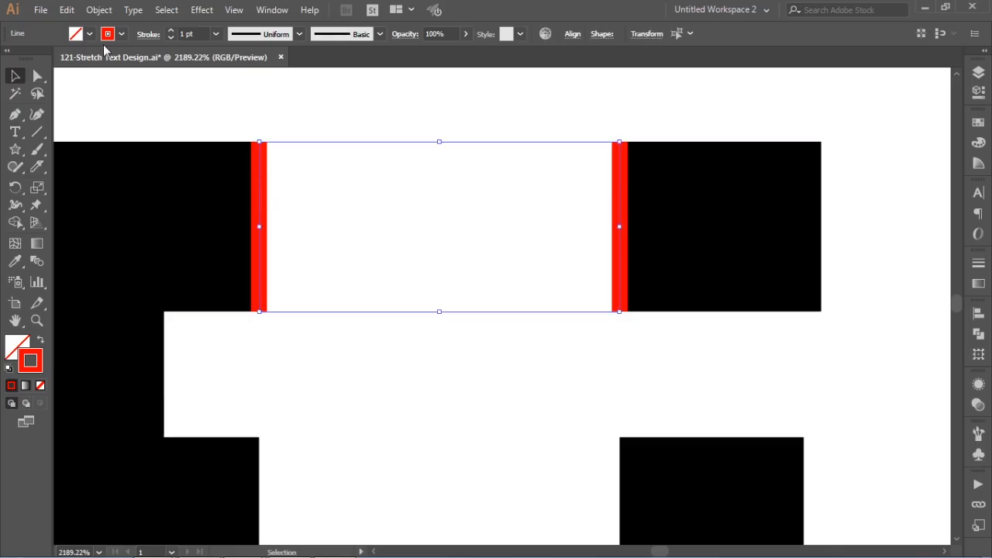
{"action": "left_click", "coordinate": [99, 10]}
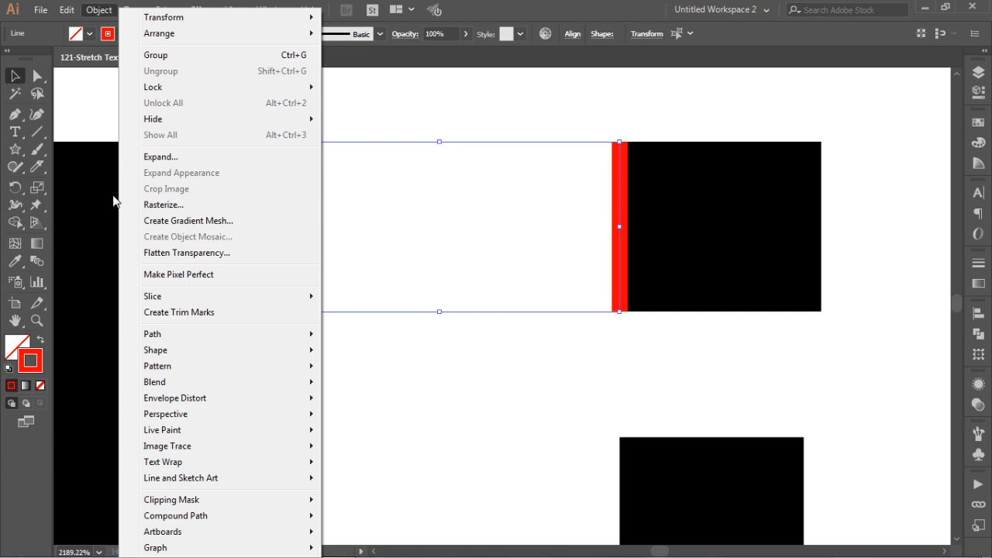
{"action": "mouse_move", "coordinate": [174, 382]}
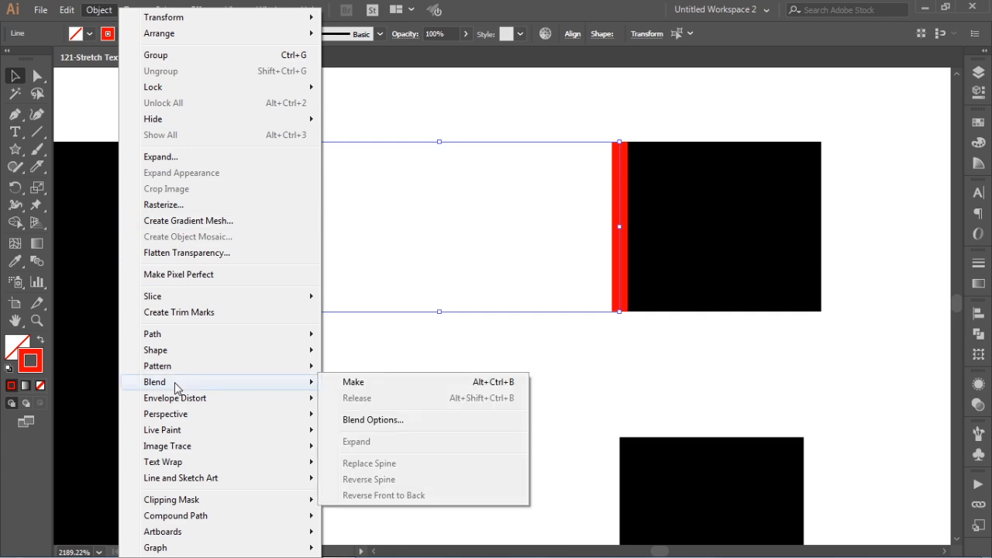
{"action": "left_click", "coordinate": [354, 382]}
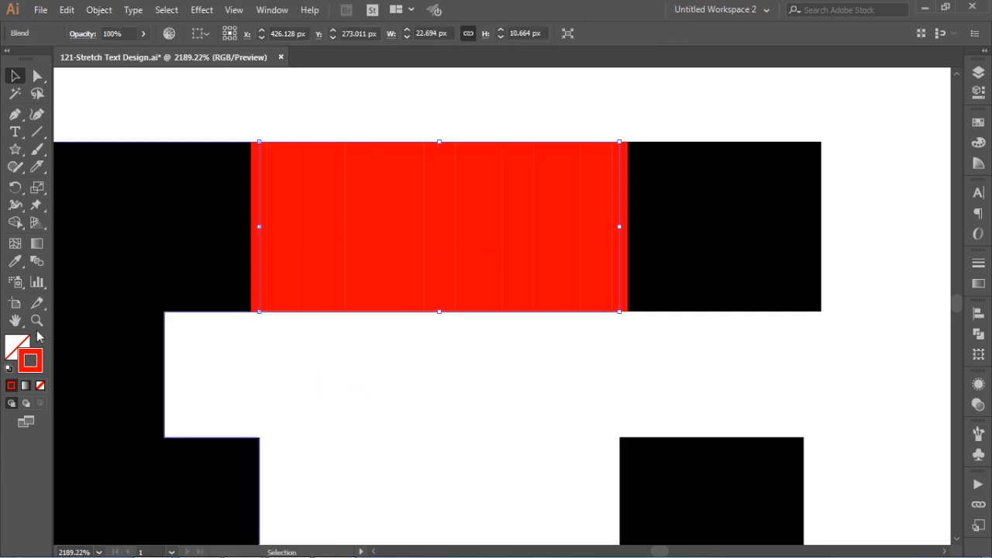
Step: Set the top arm blend's spacing to Specified Distance at 3 px, with preview on
{"action": "double_click", "coordinate": [36, 262]}
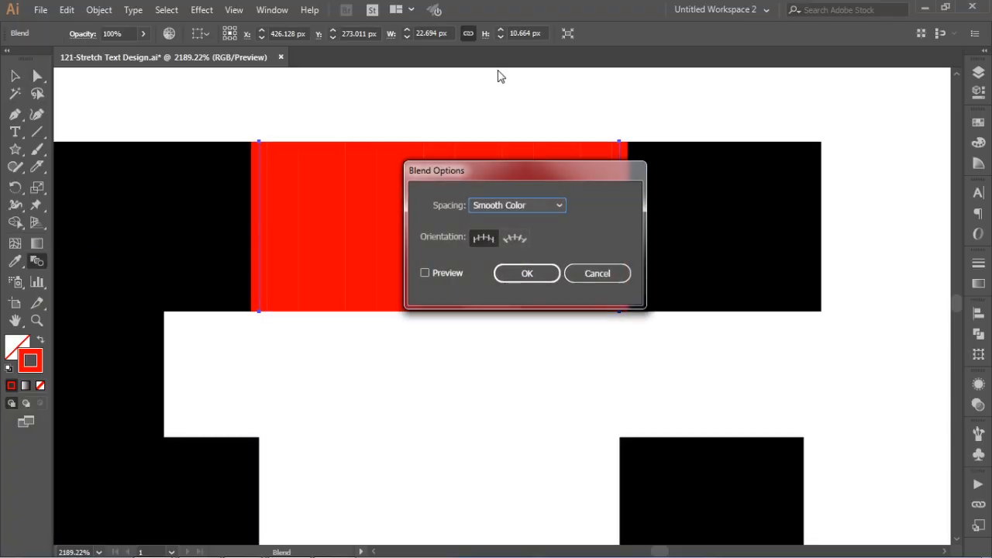
{"action": "left_click", "coordinate": [528, 204]}
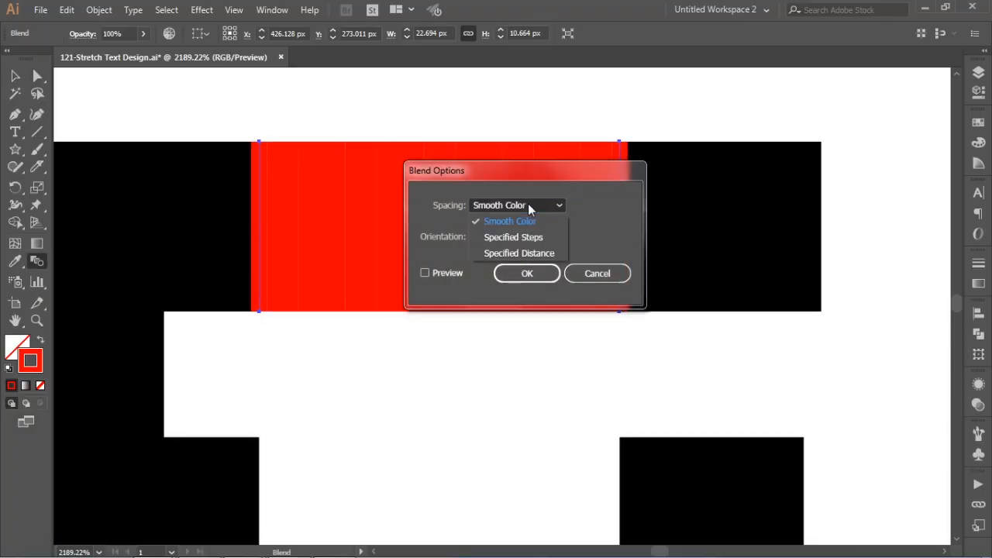
{"action": "left_click", "coordinate": [534, 253]}
{"action": "left_click_drag", "start_coordinate": [554, 173], "coordinate": [603, 264]}
{"action": "left_click", "coordinate": [488, 362]}
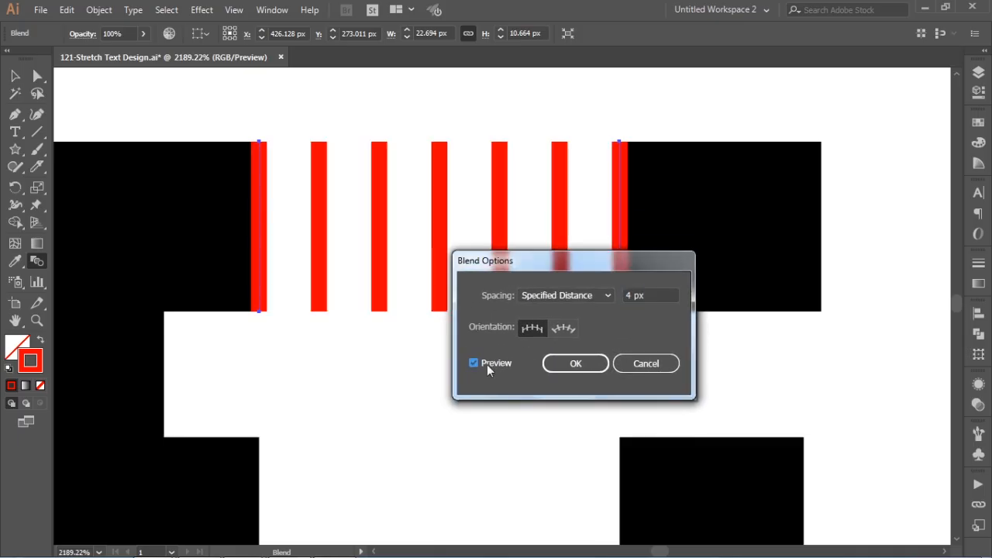
{"action": "left_click", "coordinate": [658, 295]}
{"action": "key", "text": "Down"}
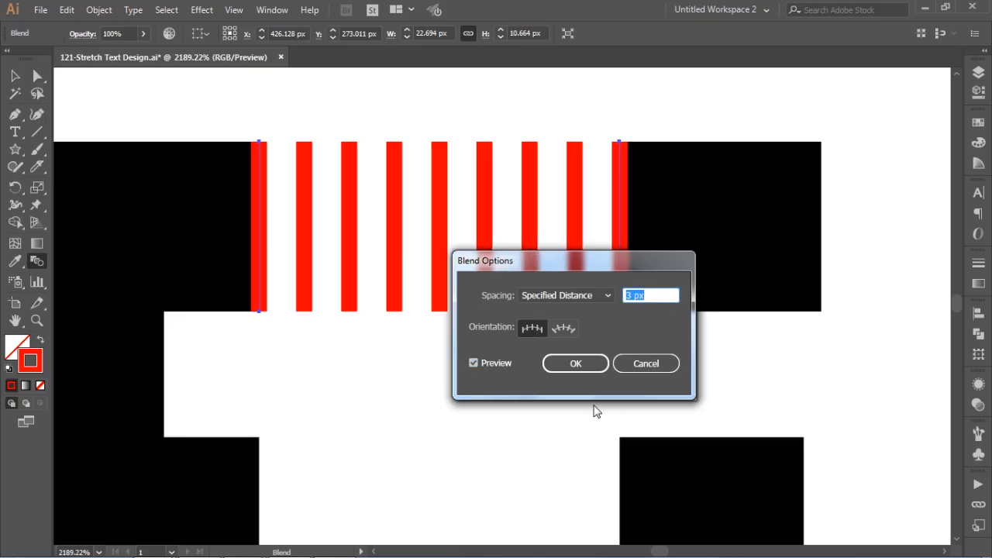
{"action": "left_click", "coordinate": [576, 364]}
{"action": "left_click", "coordinate": [14, 75]}
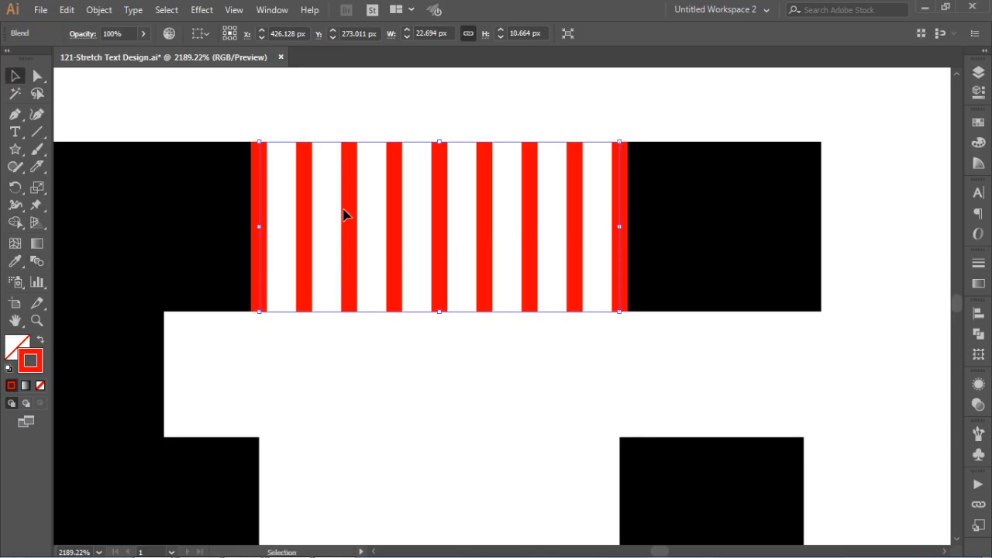
Step: Duplicate the red line blend straight down into the middle and bottom arm gaps, aligning each copy with its arm's edges
{"action": "left_click_drag", "start_coordinate": [410, 257], "coordinate": [405, 213]}
{"action": "scroll", "coordinate": [630, 177], "scroll_direction": "down", "scroll_amount": 2}
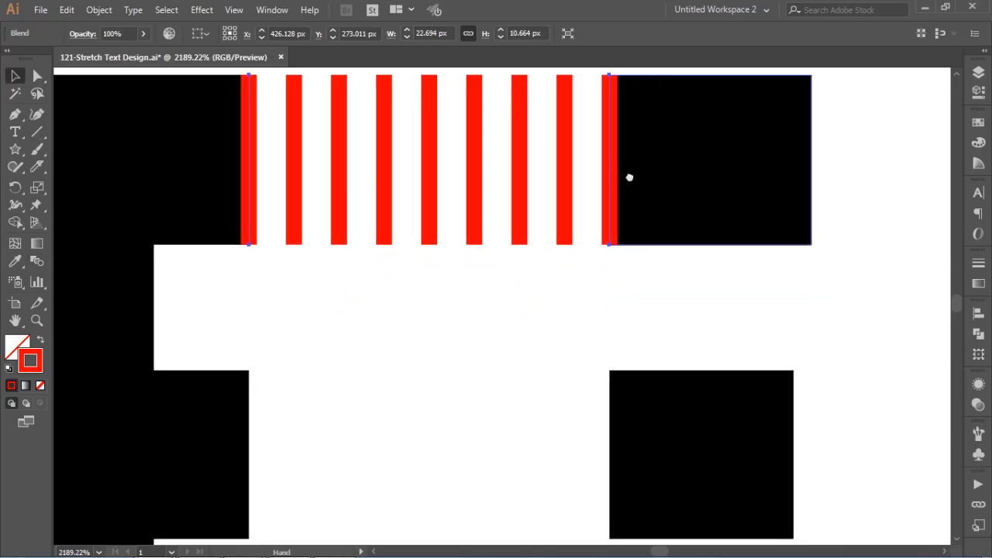
{"action": "left_click_drag", "start_coordinate": [610, 149], "coordinate": [622, 208]}
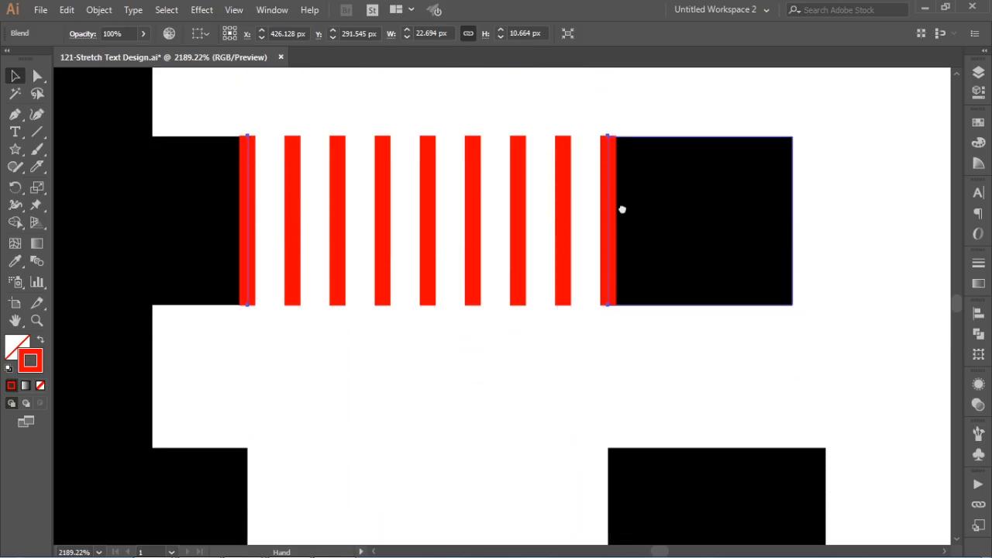
{"action": "left_click_drag", "start_coordinate": [599, 297], "coordinate": [600, 259]}
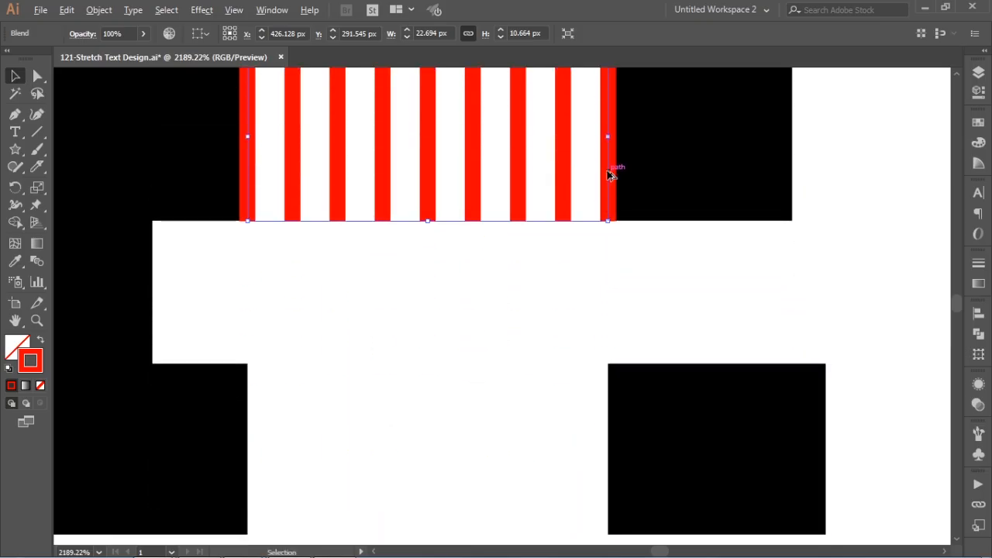
{"action": "left_click_drag", "start_coordinate": [608, 175], "coordinate": [589, 465]}
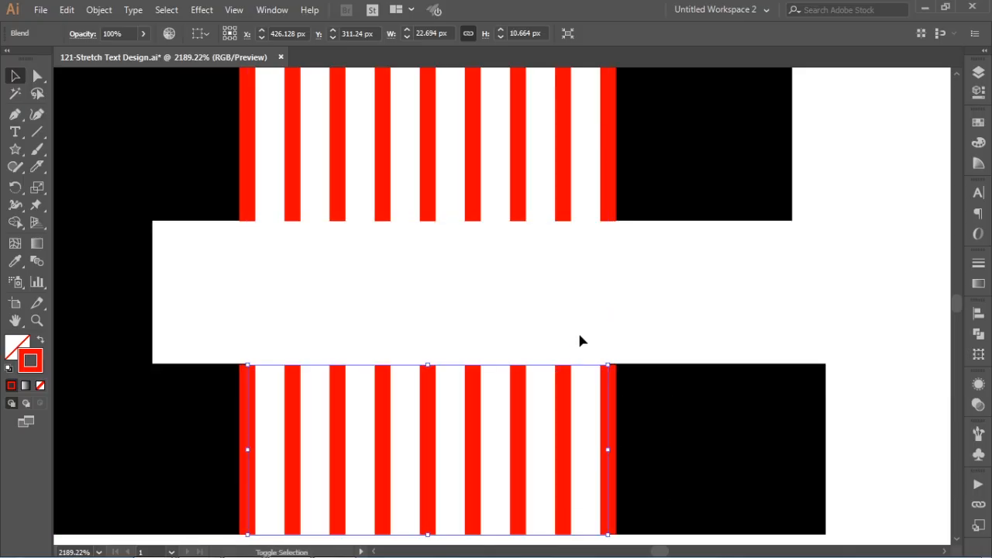
{"action": "left_click_drag", "start_coordinate": [577, 343], "coordinate": [572, 243]}
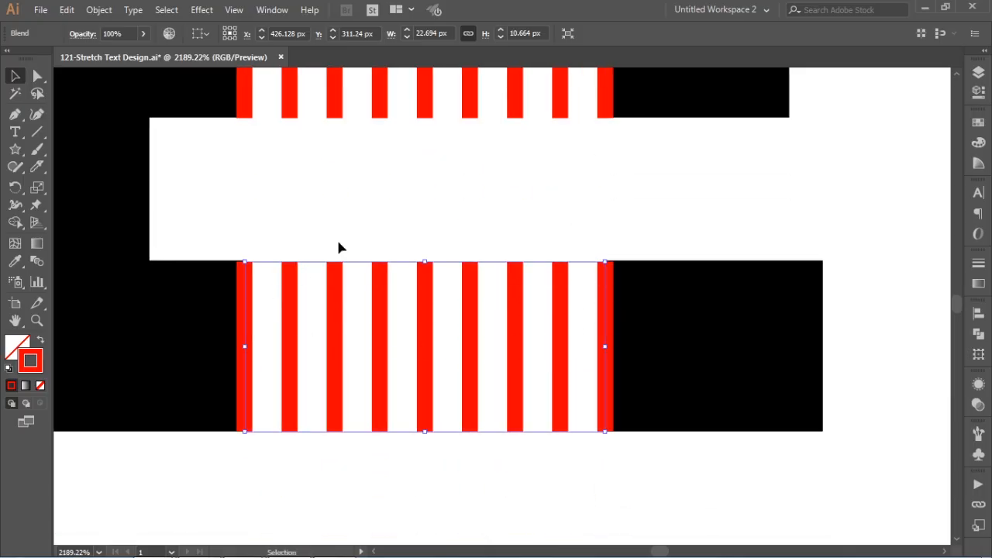
{"action": "left_click", "coordinate": [363, 241]}
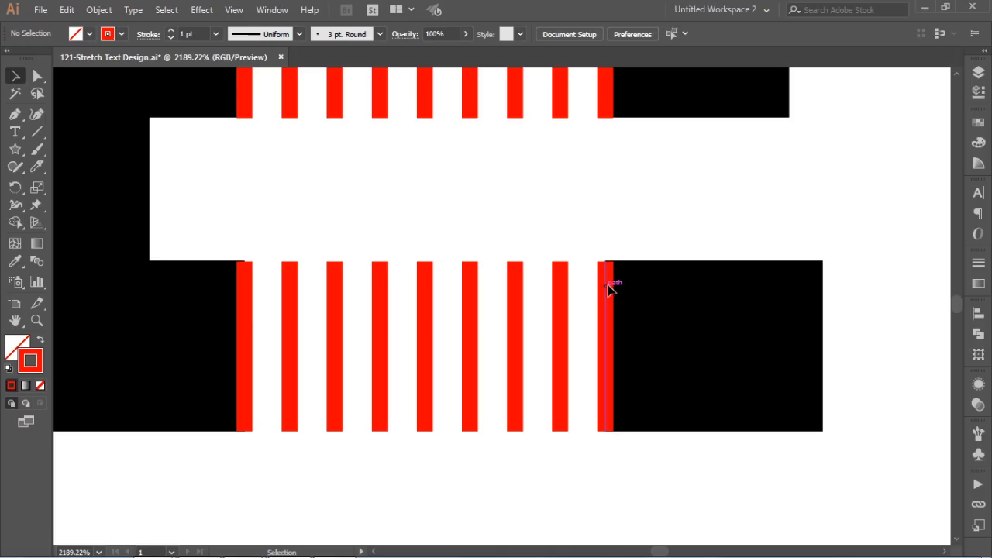
{"action": "left_click_drag", "start_coordinate": [609, 289], "coordinate": [608, 290]}
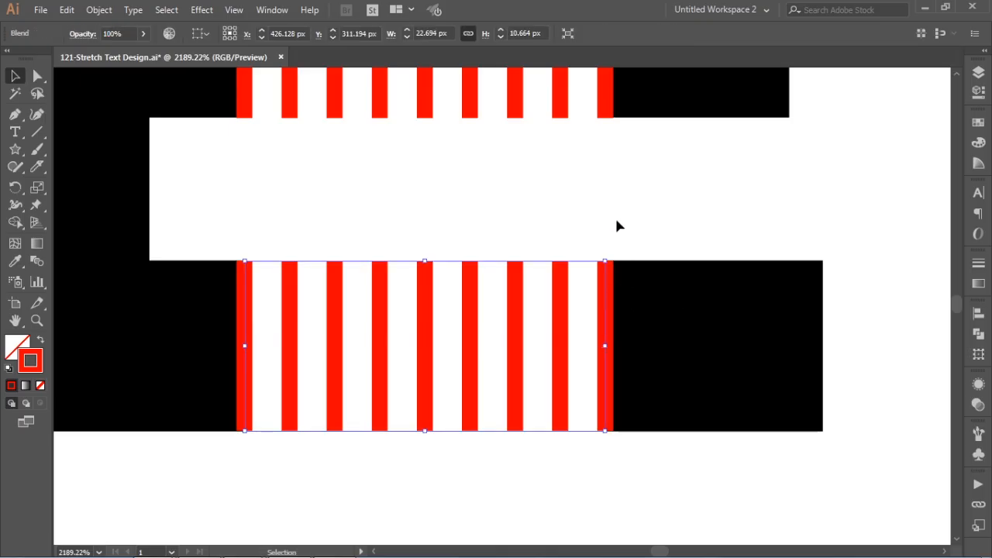
{"action": "left_click", "coordinate": [618, 217]}
Step: Change the stroke color of all three line blends from red to black
{"action": "key", "text": "ctrl+minus"}
{"action": "key", "text": "ctrl+minus"}
{"action": "key", "text": "ctrl+minus"}
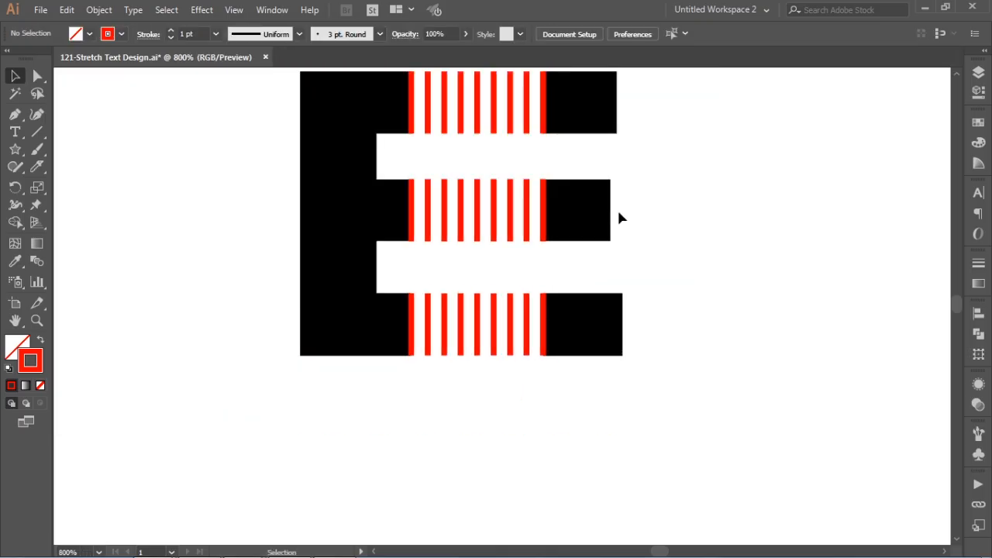
{"action": "scroll", "coordinate": [557, 202], "scroll_direction": "up", "scroll_amount": 2}
{"action": "left_click_drag", "start_coordinate": [458, 128], "coordinate": [527, 462]}
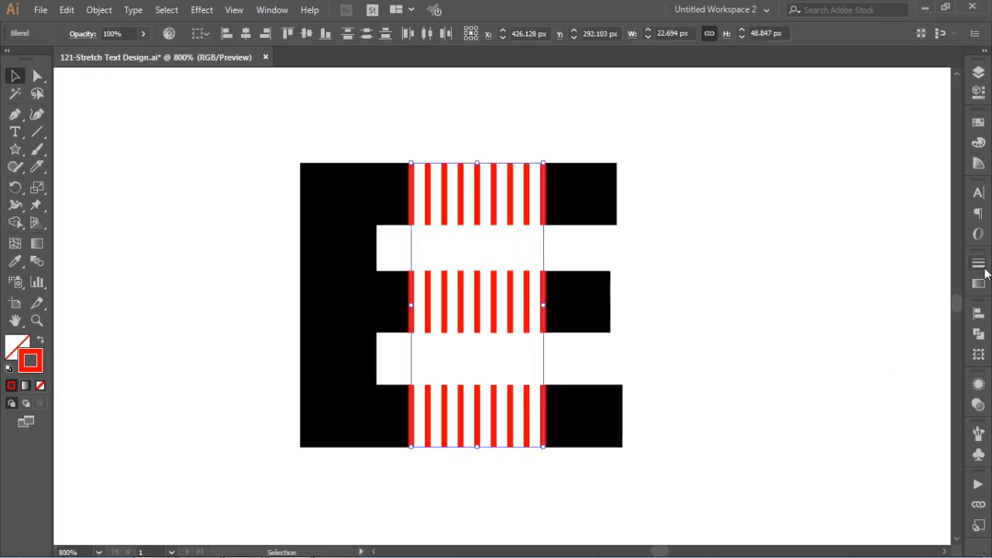
{"action": "left_click", "coordinate": [978, 121]}
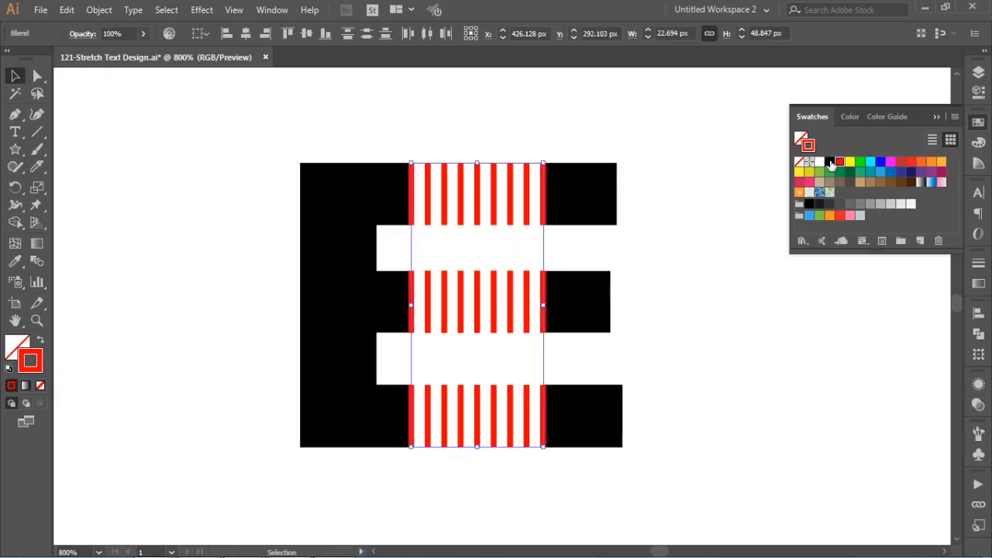
{"action": "left_click", "coordinate": [829, 161]}
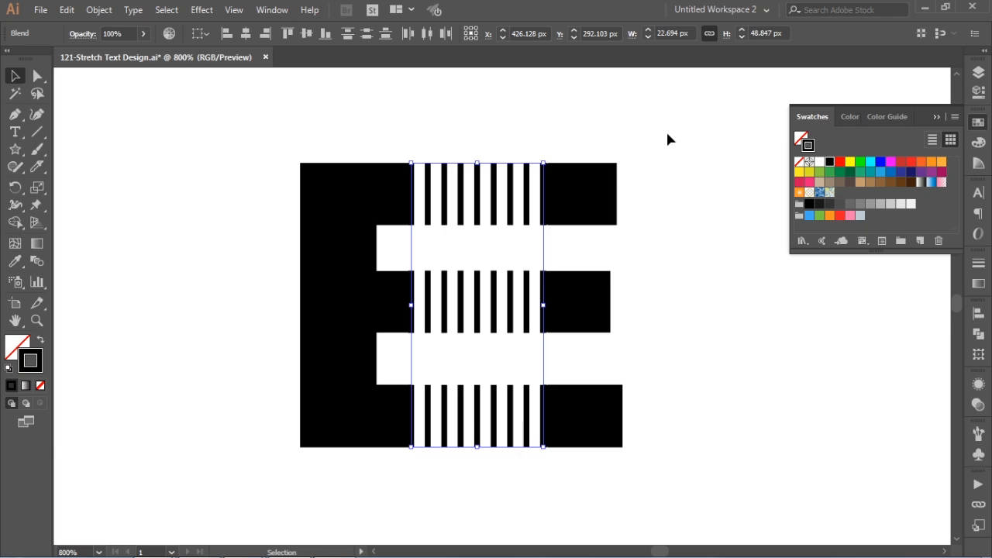
Step: Reduce the specified distance of all three blends to 2 px
{"action": "double_click", "coordinate": [36, 262]}
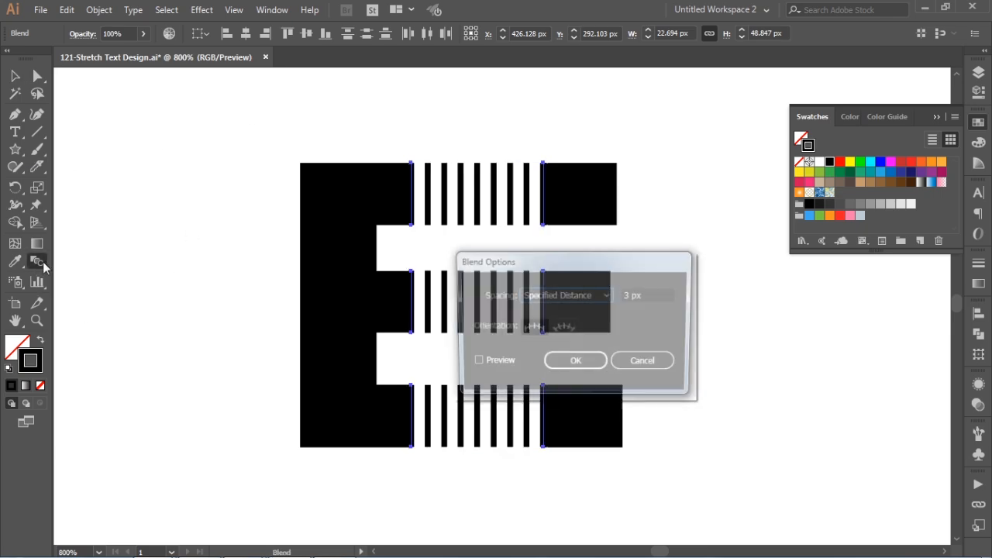
{"action": "left_click", "coordinate": [504, 362]}
{"action": "left_click", "coordinate": [651, 296]}
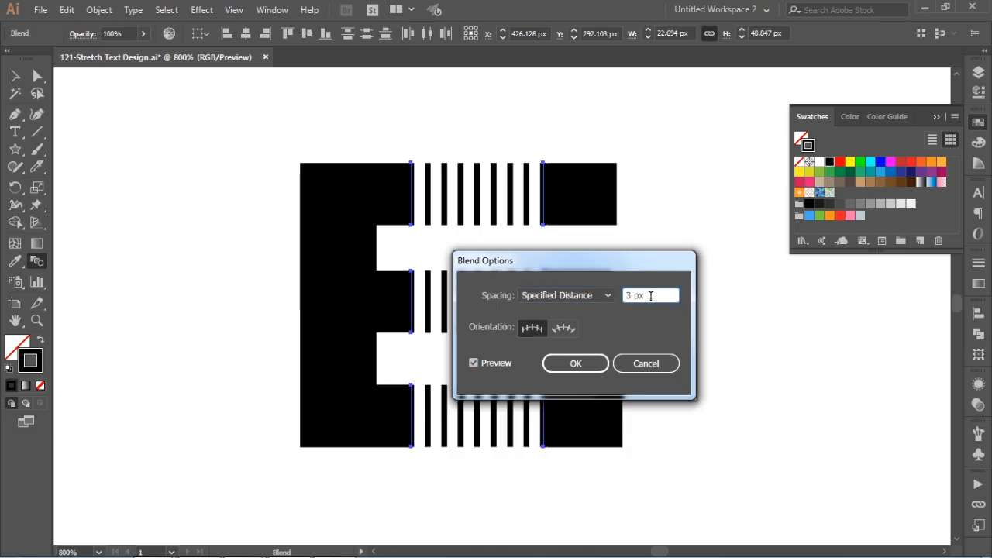
{"action": "key", "text": "Down"}
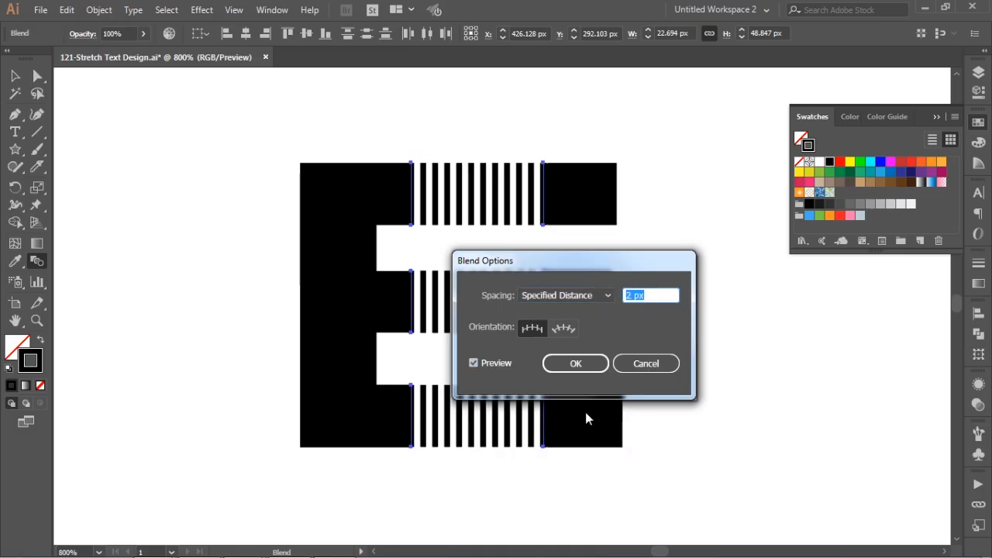
{"action": "left_click", "coordinate": [579, 364]}
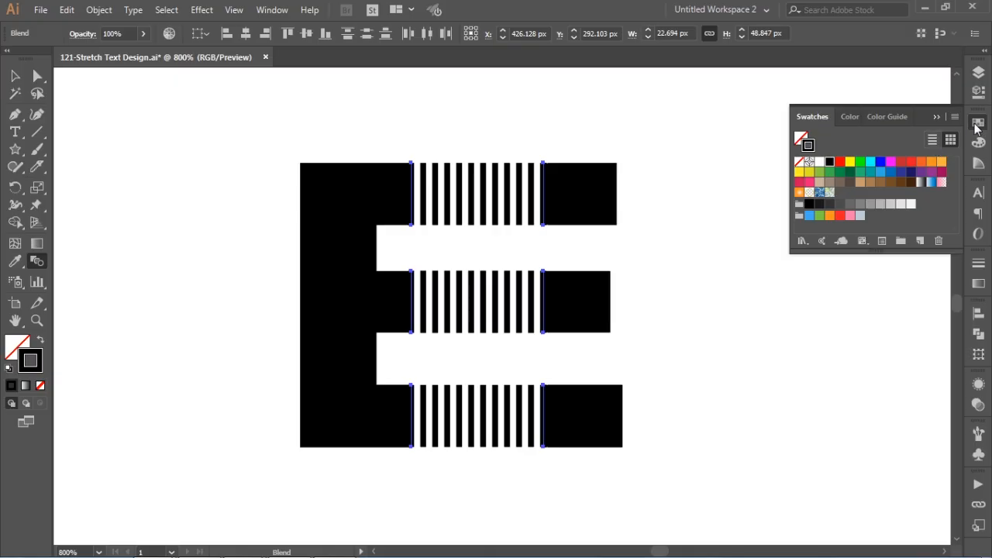
{"action": "left_click", "coordinate": [977, 124]}
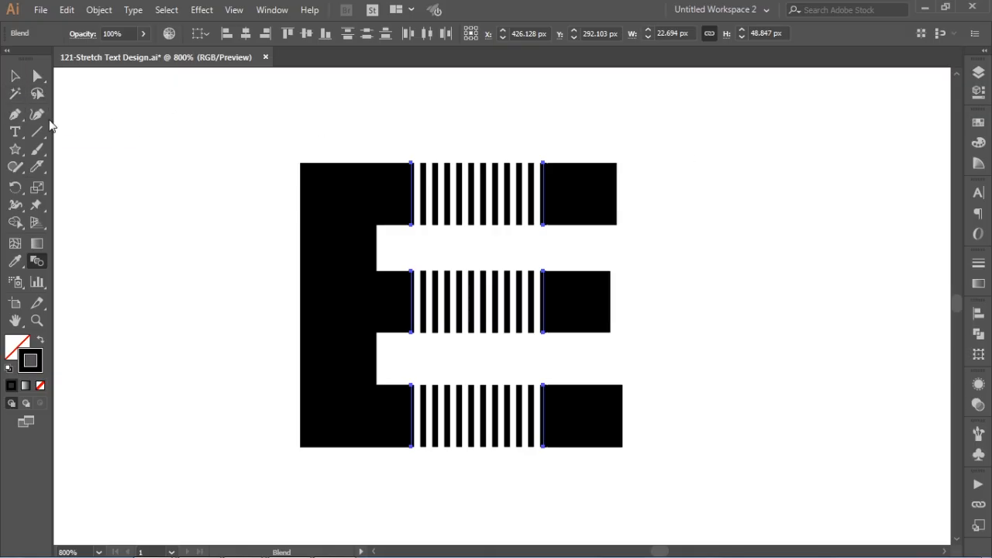
Step: Move the three detached arm pieces, together with the blend lines at their edges, up and slightly left so the stripes slant diagonally
{"action": "key", "text": "ctrl+minus"}
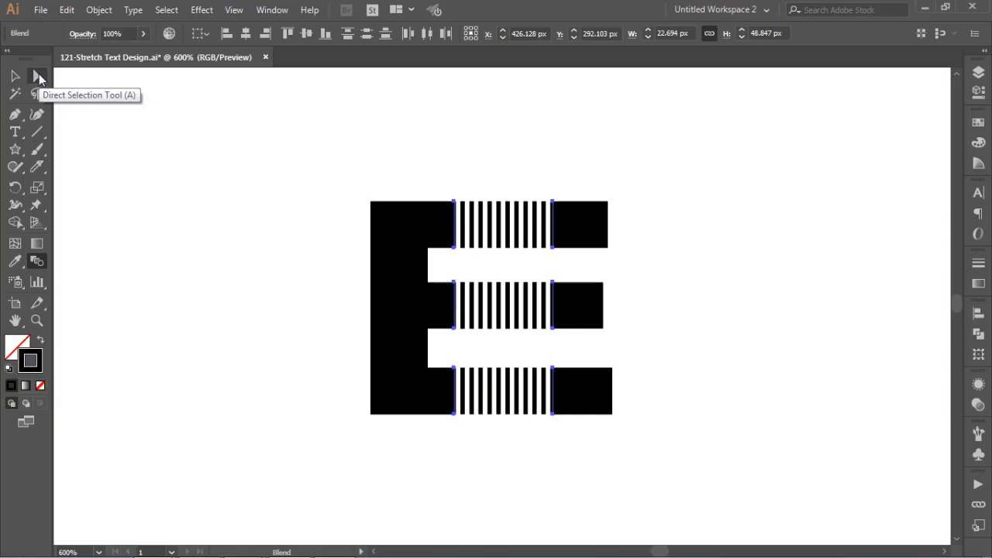
{"action": "left_click", "coordinate": [36, 77]}
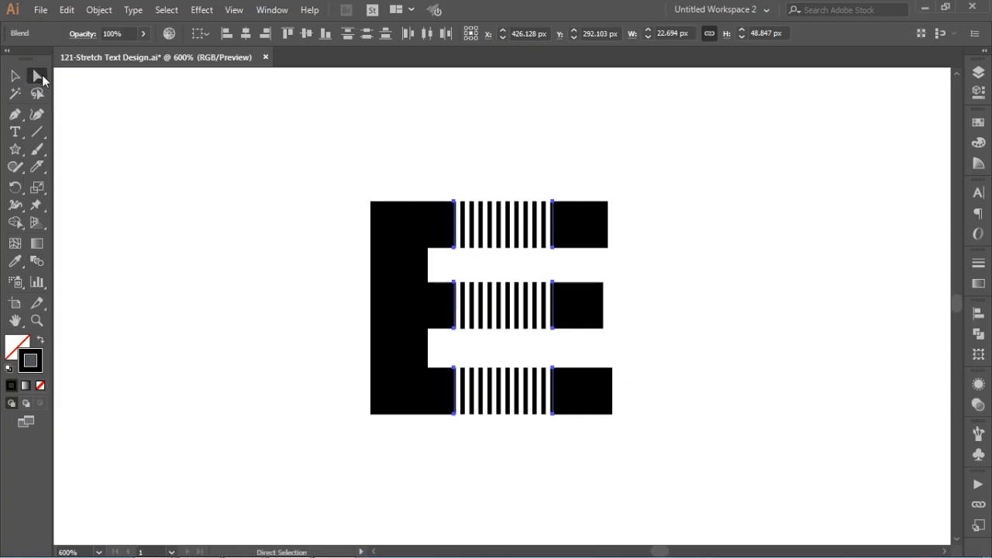
{"action": "left_click_drag", "start_coordinate": [697, 126], "coordinate": [520, 456]}
{"action": "left_click_drag", "start_coordinate": [709, 323], "coordinate": [668, 343]}
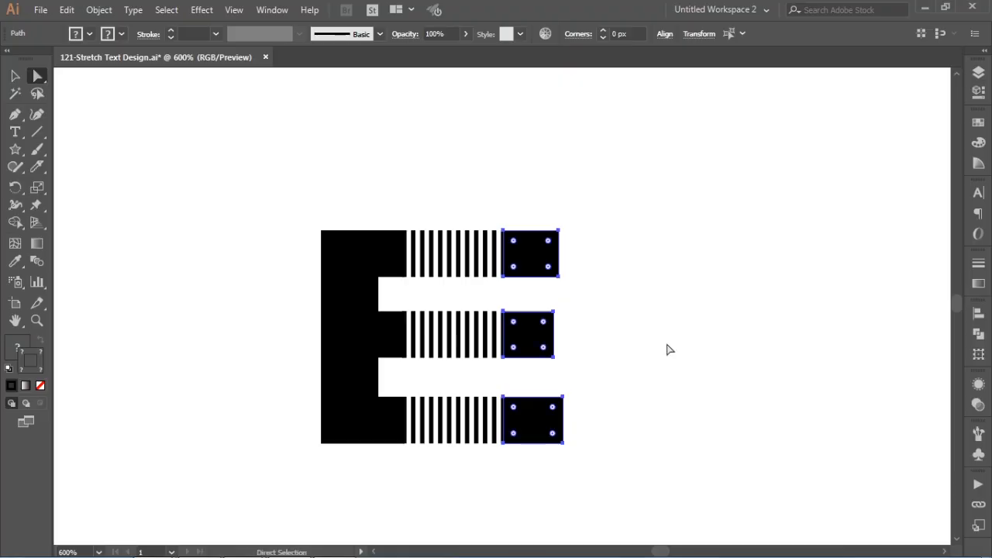
{"action": "left_click_drag", "start_coordinate": [526, 339], "coordinate": [511, 240]}
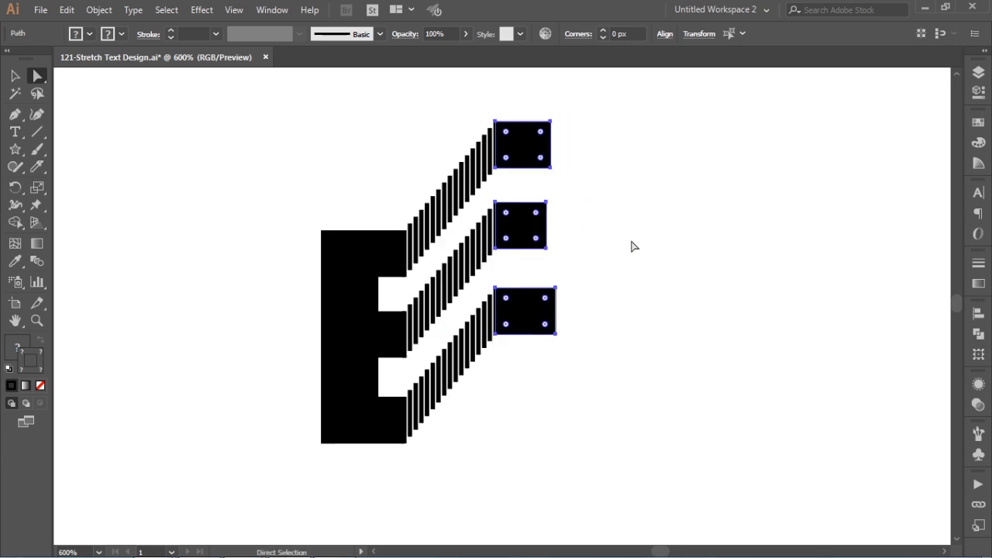
{"action": "left_click", "coordinate": [658, 255]}
Step: Set the stroke weight of all three slanted line blends to 0.75 pt
{"action": "left_click", "coordinate": [15, 75]}
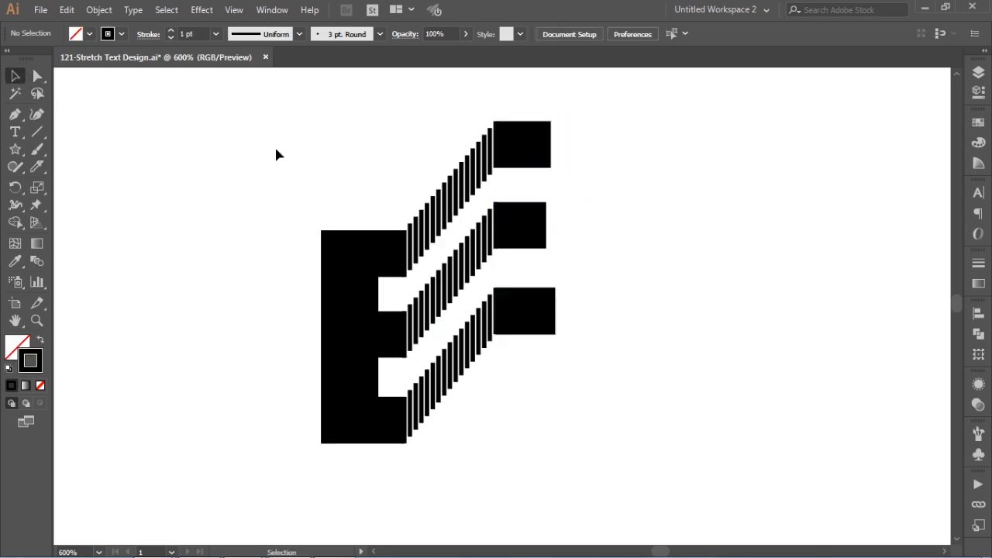
{"action": "left_click_drag", "start_coordinate": [446, 132], "coordinate": [468, 445]}
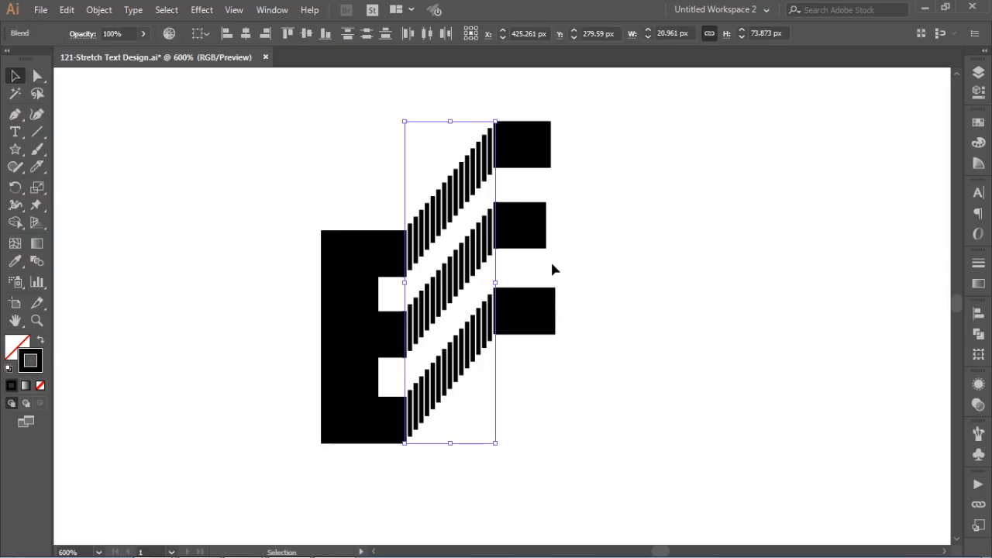
{"action": "left_click", "coordinate": [978, 262]}
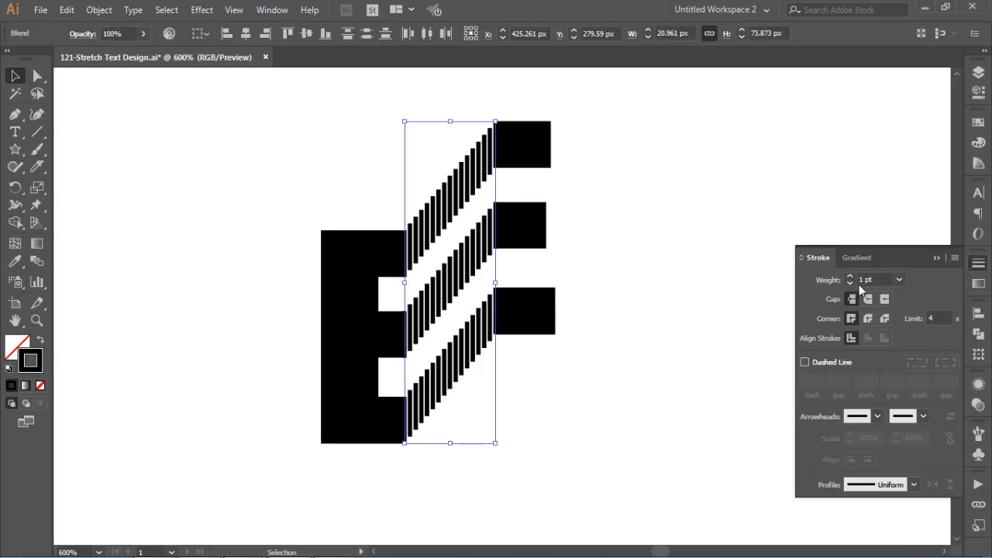
{"action": "left_click", "coordinate": [898, 280]}
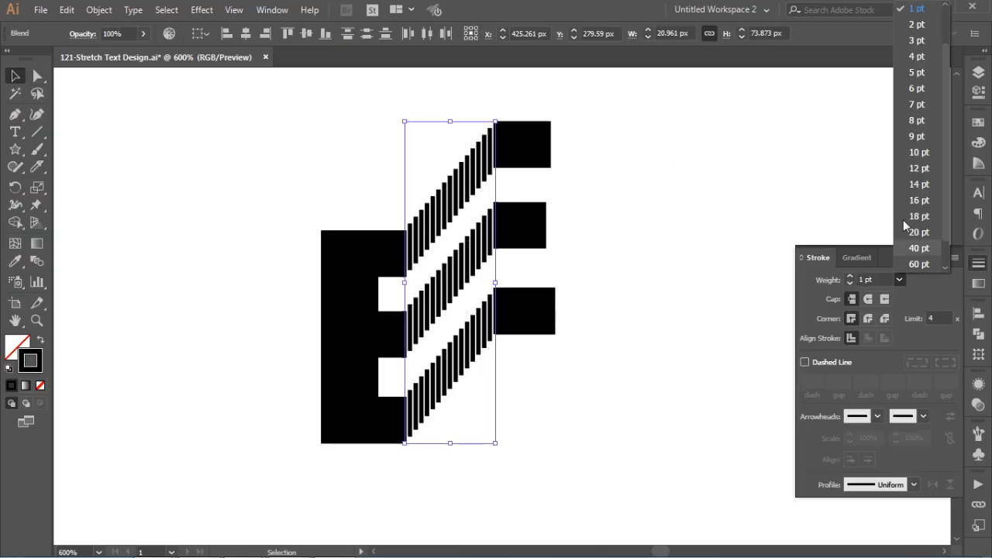
{"action": "scroll", "coordinate": [938, 62], "scroll_direction": "up", "scroll_amount": 2}
{"action": "left_click", "coordinate": [926, 40]}
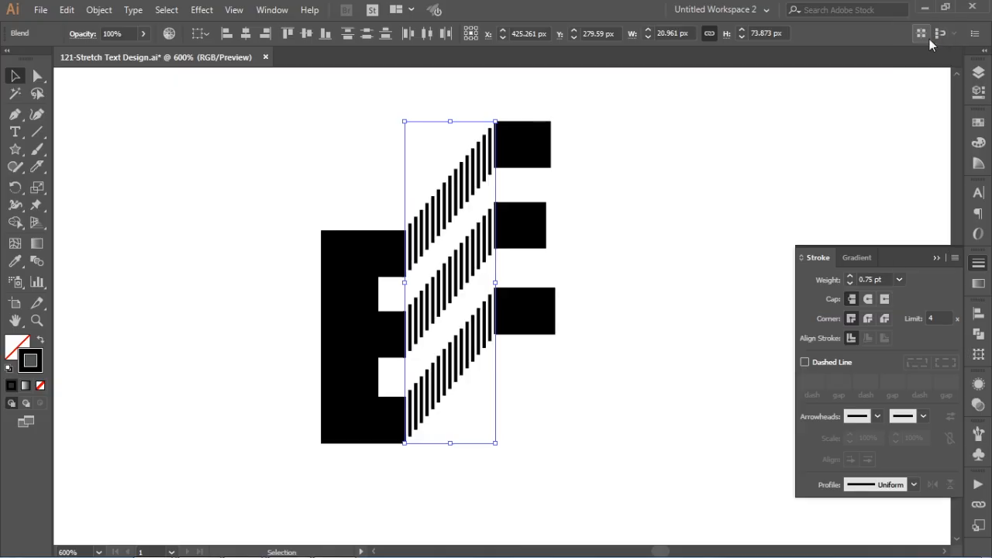
{"action": "left_click", "coordinate": [978, 264]}
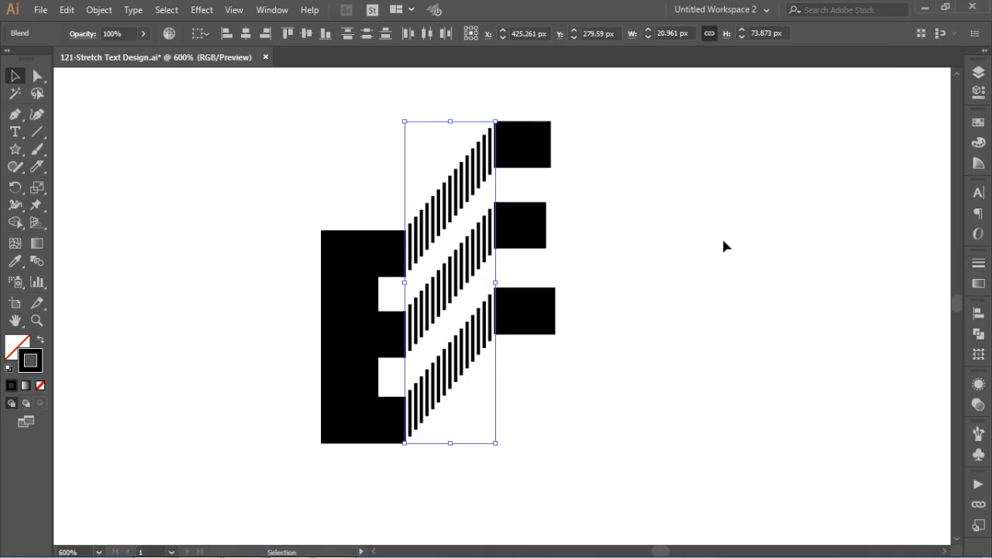
{"action": "left_click", "coordinate": [614, 279]}
{"action": "left_click_drag", "start_coordinate": [613, 280], "coordinate": [655, 296]}
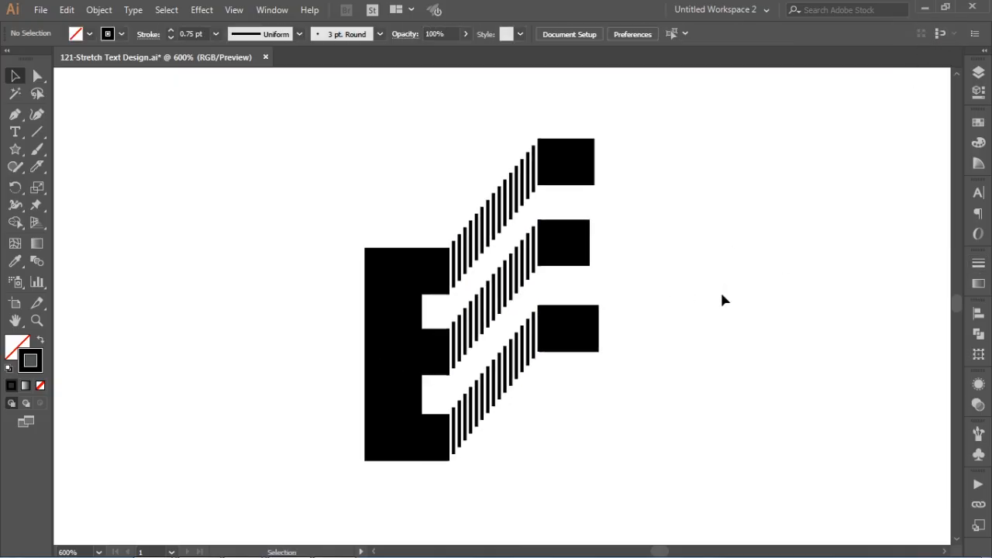